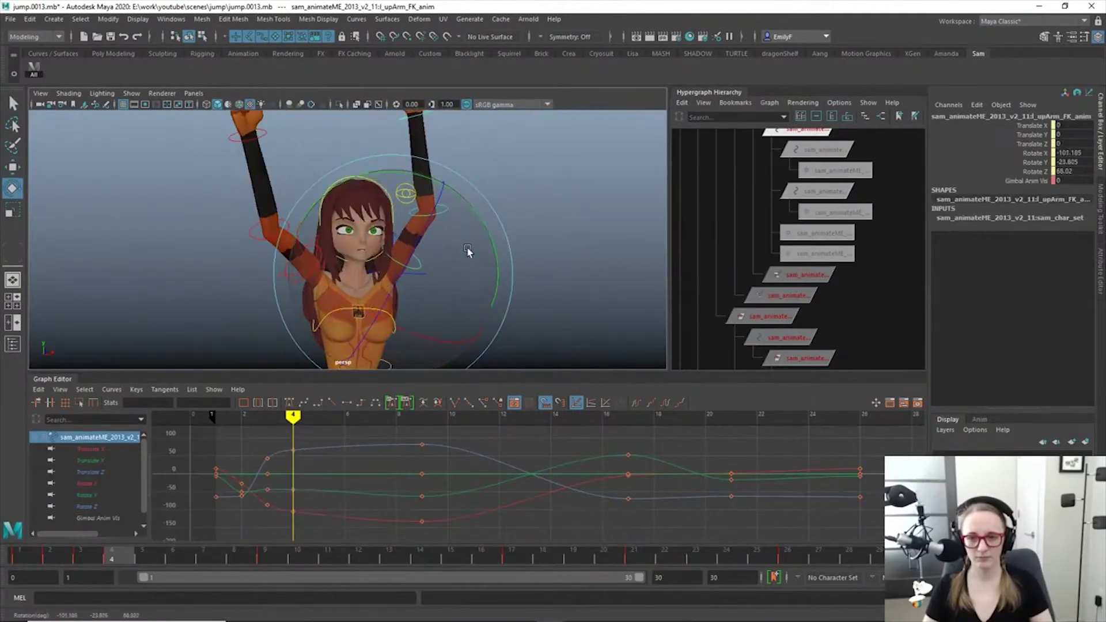
{"action": "left_click_drag", "start_coordinate": [469, 250], "coordinate": [343, 365]}
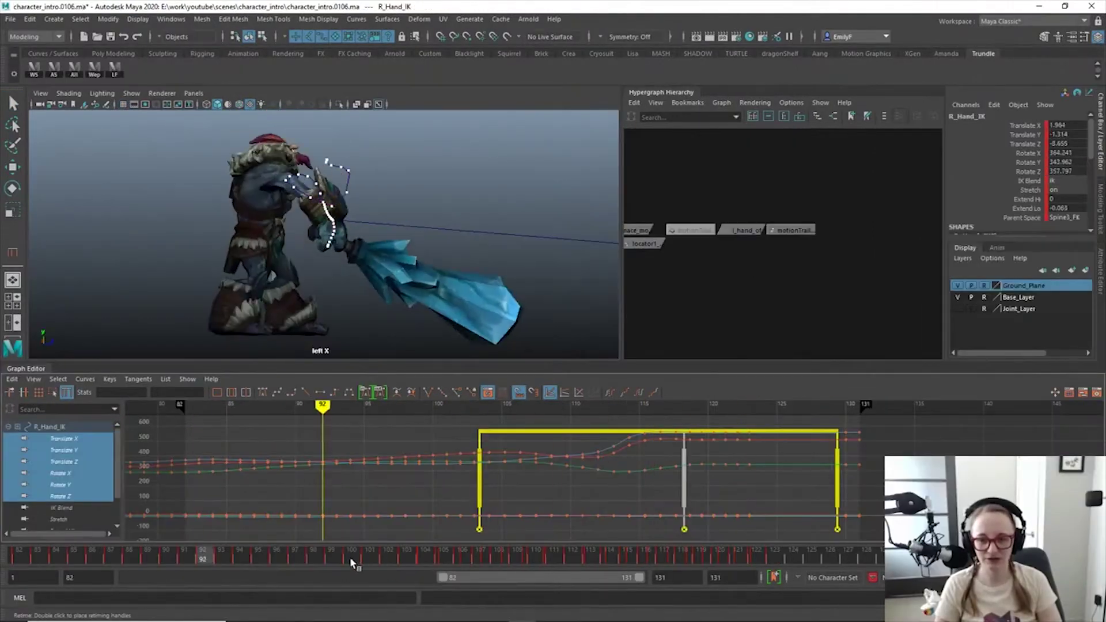
Move the middle retiming handle of the R_Hand_IK curves slightly forward in time and play back the animation
{"action": "left_click_drag", "start_coordinate": [350, 558], "coordinate": [848, 558]}
{"action": "left_click_drag", "start_coordinate": [691, 483], "coordinate": [699, 483]}
{"action": "key", "text": "alt+v"}
{"action": "key", "text": "Escape"}
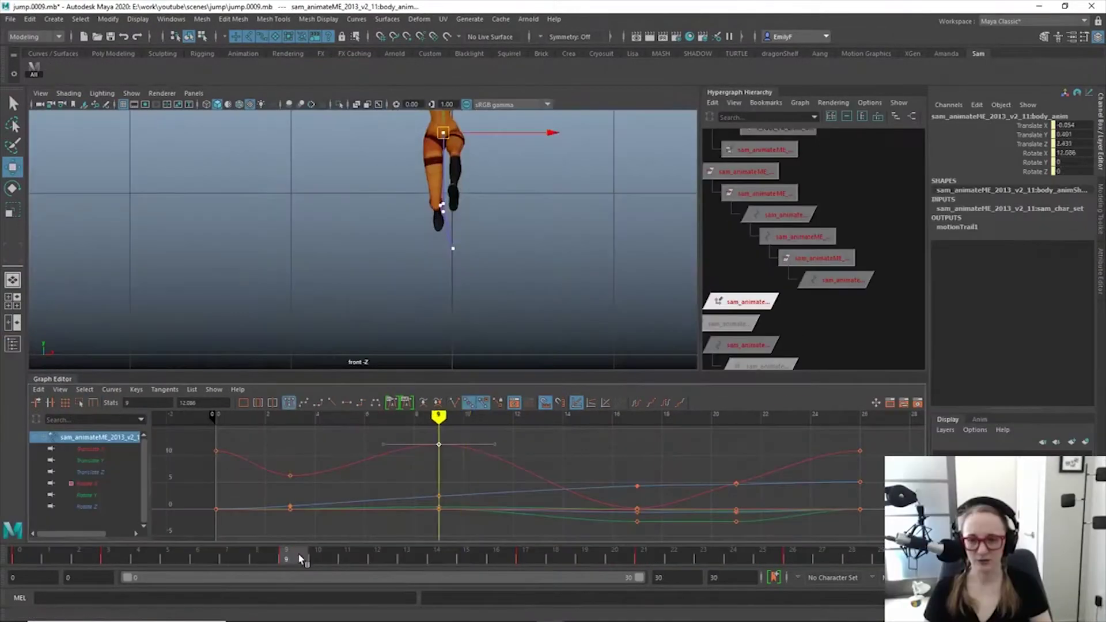
Try lowering the body control's Rotate X key at frame 9 to about 5.5, and undo the change
{"action": "left_click", "coordinate": [442, 465]}
{"action": "middle_click_drag", "start_coordinate": [442, 466], "coordinate": [442, 469]}
{"action": "scroll", "coordinate": [514, 205], "scroll_direction": "up", "scroll_amount": 5}
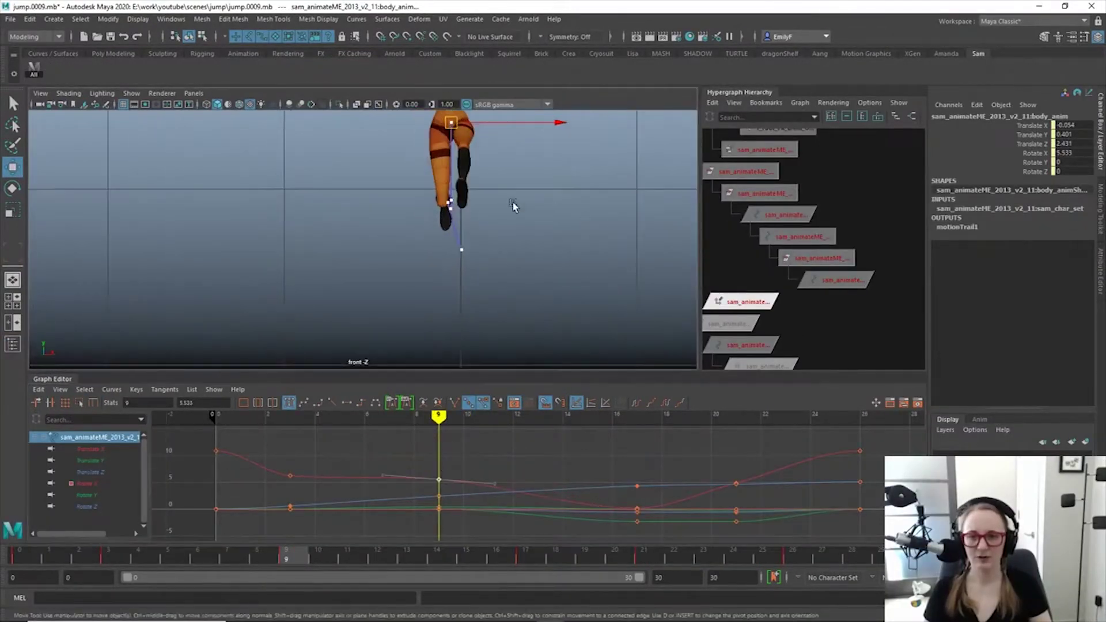
{"action": "middle_click_drag", "start_coordinate": [515, 206], "coordinate": [479, 321], "text": "alt"}
{"action": "key", "text": "ctrl+z"}
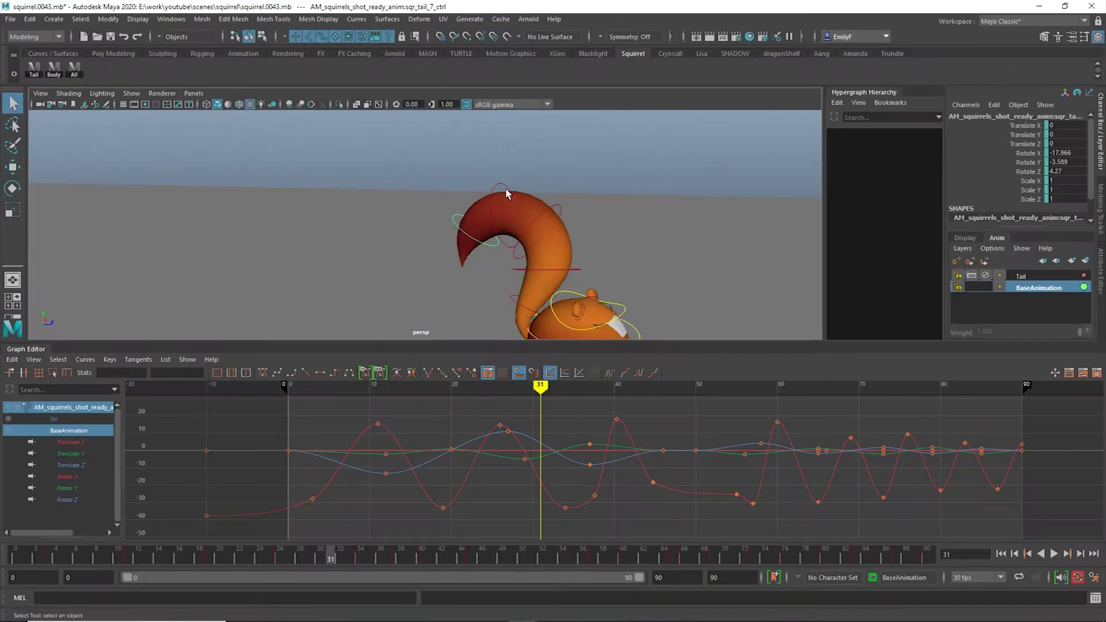
Add the remaining controls down to the base of the squirrel's tail to the selection and bring their curves into closer view
{"action": "left_click", "coordinate": [564, 209]}
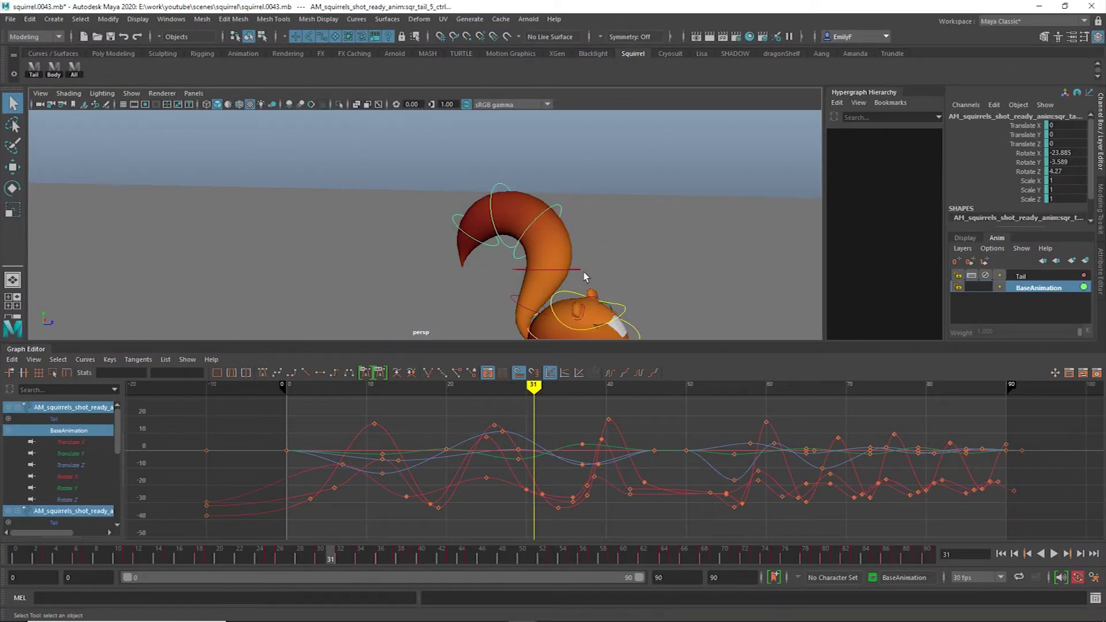
{"action": "left_click", "coordinate": [540, 302]}
{"action": "left_click", "coordinate": [518, 303], "text": "shift"}
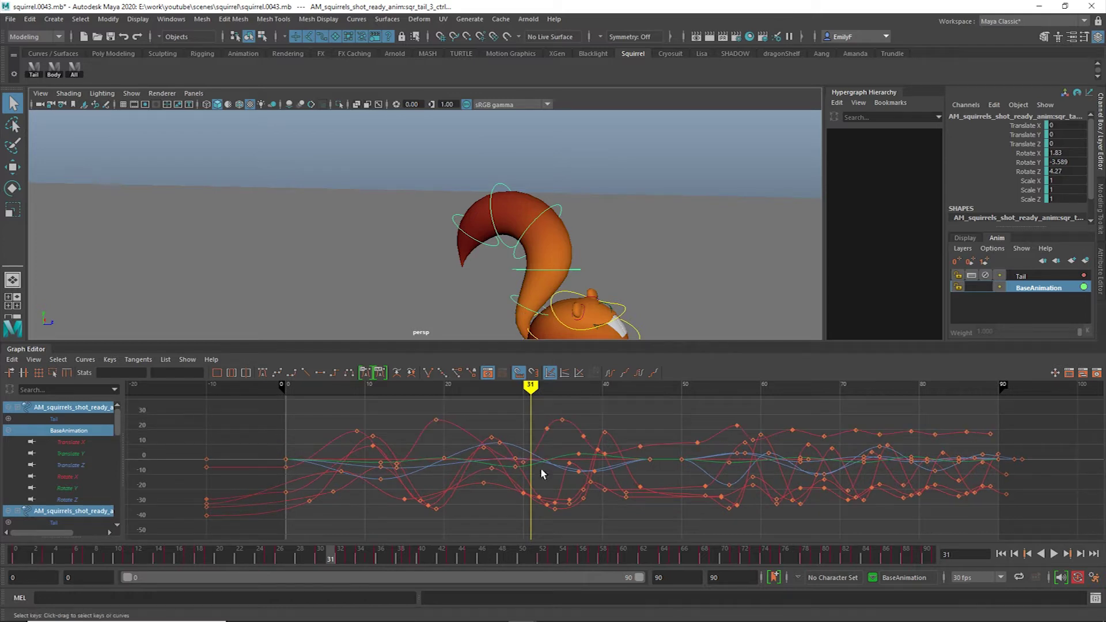
{"action": "key", "text": "e"}
{"action": "right_click_drag", "start_coordinate": [616, 481], "coordinate": [583, 457], "text": "alt"}
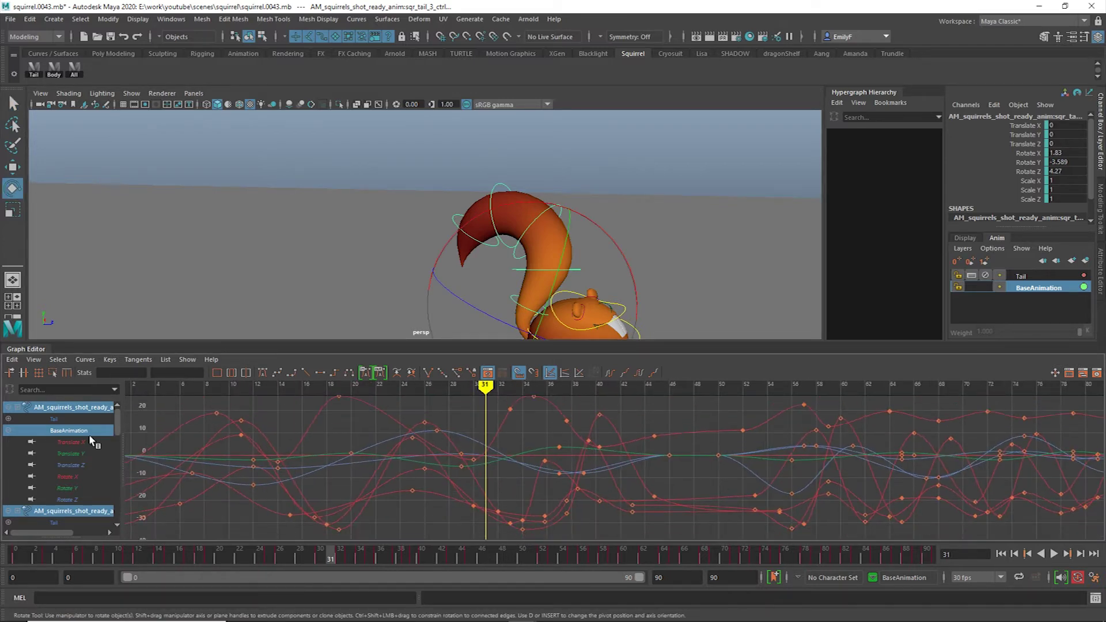
Isolate the BaseAnimation Rotate X curves of all the selected tail controls in the Graph Editor outliner
{"action": "left_click", "coordinate": [73, 483]}
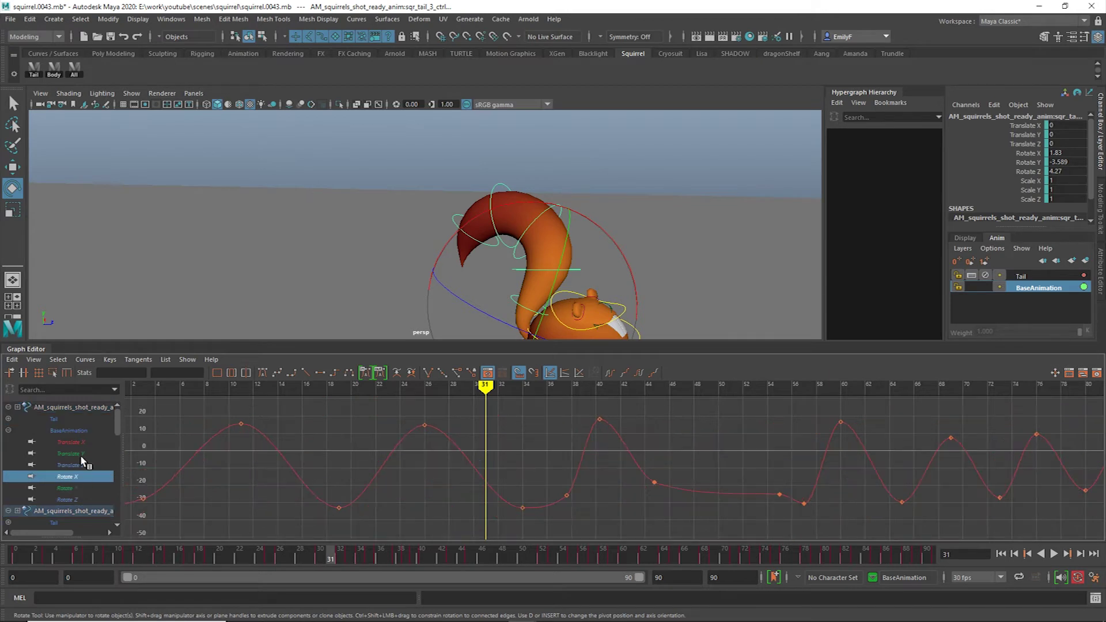
{"action": "scroll", "coordinate": [81, 454], "scroll_direction": "down", "scroll_amount": 3}
{"action": "left_click", "coordinate": [85, 493]}
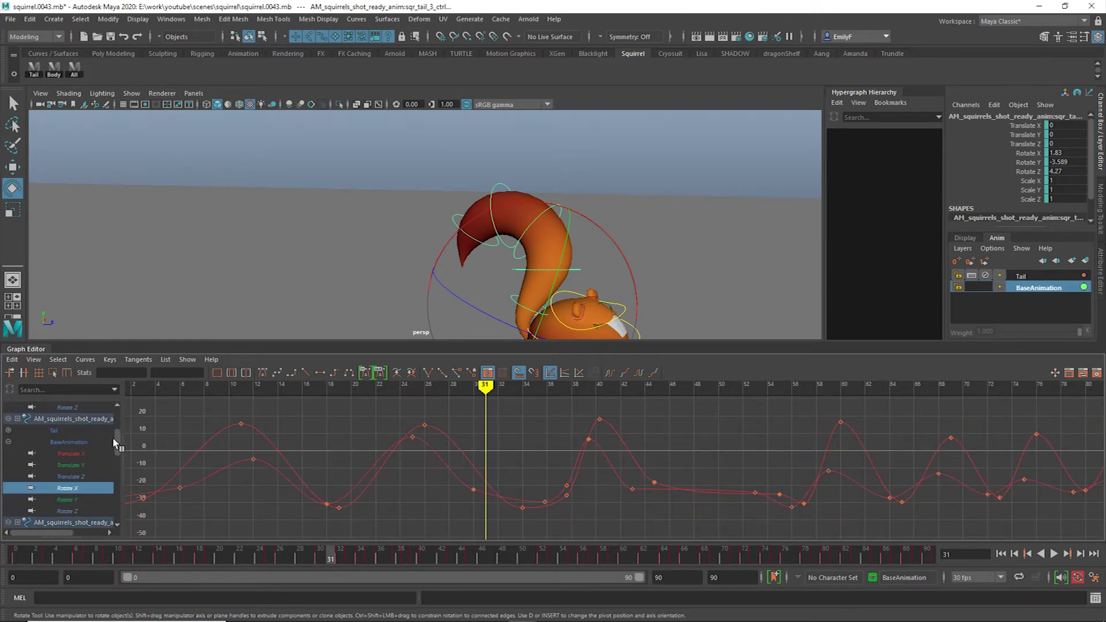
{"action": "scroll", "coordinate": [122, 437], "scroll_direction": "down", "scroll_amount": 3}
{"action": "left_click", "coordinate": [86, 511], "text": "ctrl"}
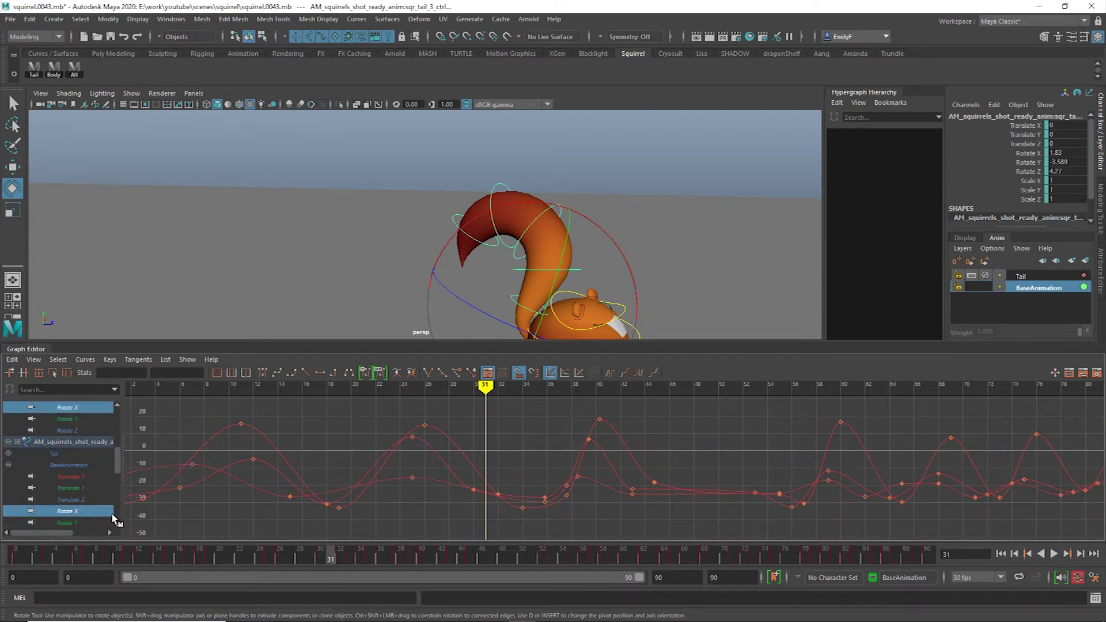
{"action": "left_click_drag", "start_coordinate": [126, 462], "coordinate": [126, 502]}
{"action": "left_click", "coordinate": [84, 477], "text": "ctrl"}
{"action": "left_click", "coordinate": [84, 511], "text": "ctrl"}
Select the tail's Rotate X keys around frames 22 to 29 and shift them in time
{"action": "left_click_drag", "start_coordinate": [373, 408], "coordinate": [461, 529]}
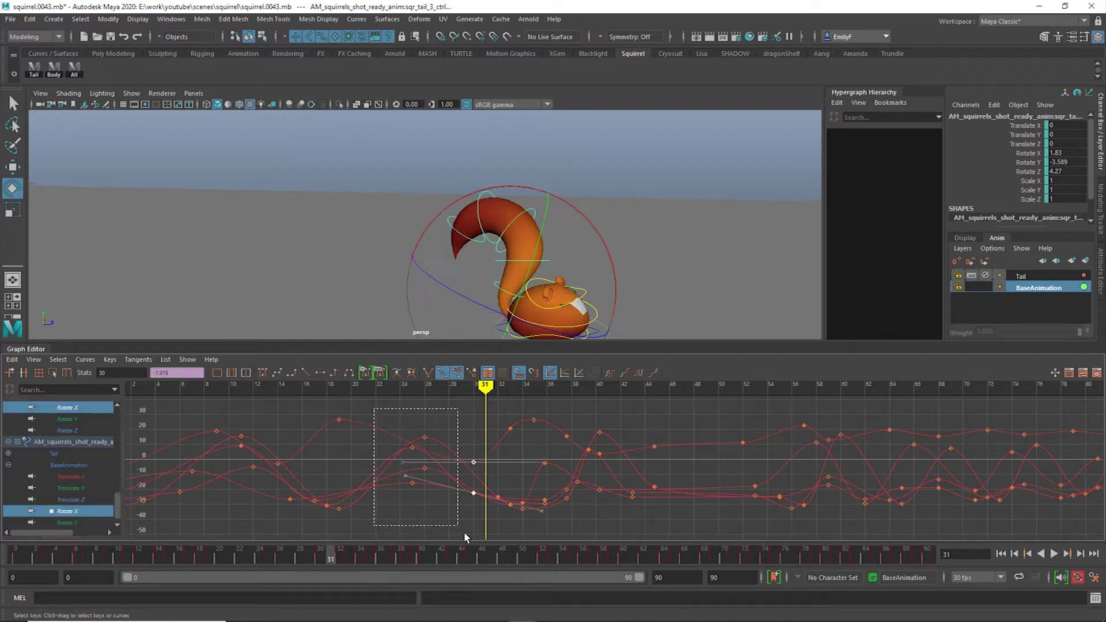
{"action": "key", "text": "w"}
{"action": "middle_click_drag", "start_coordinate": [437, 496], "coordinate": [468, 495], "text": "shift"}
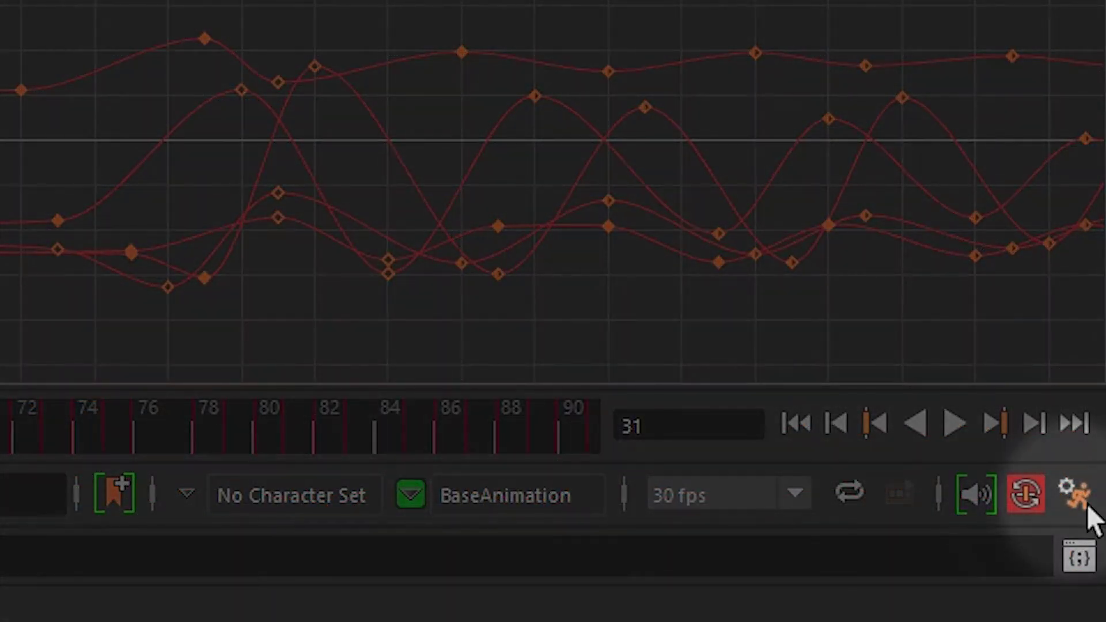
Enable Sync Selection in Graph Editor in the Time Slider preferences and save the preferences
{"action": "left_click", "coordinate": [1076, 496]}
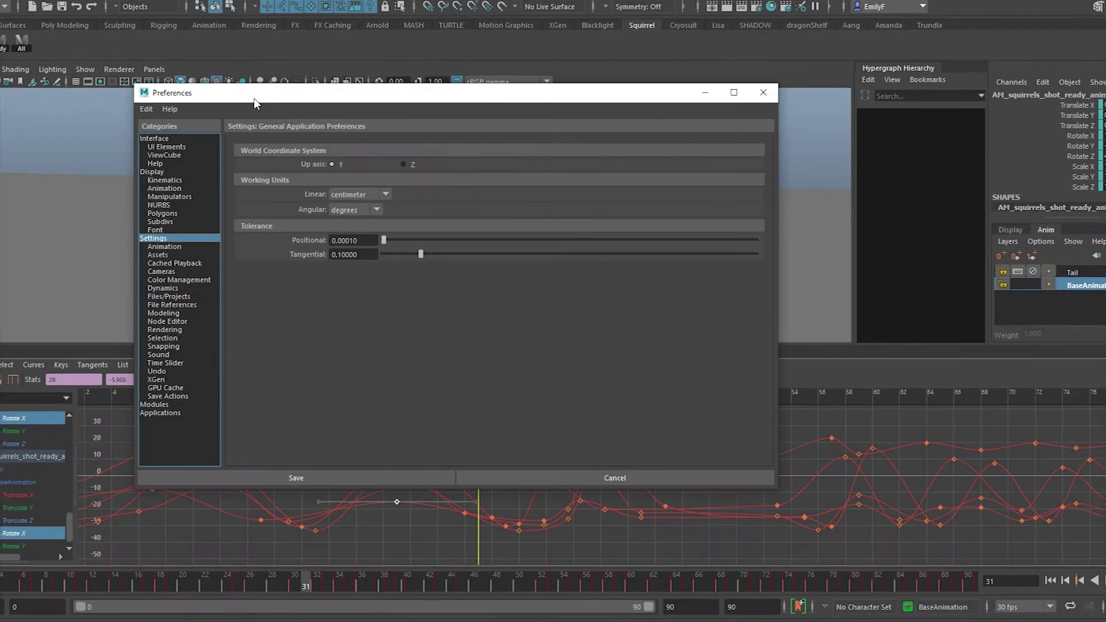
{"action": "left_click", "coordinate": [159, 365]}
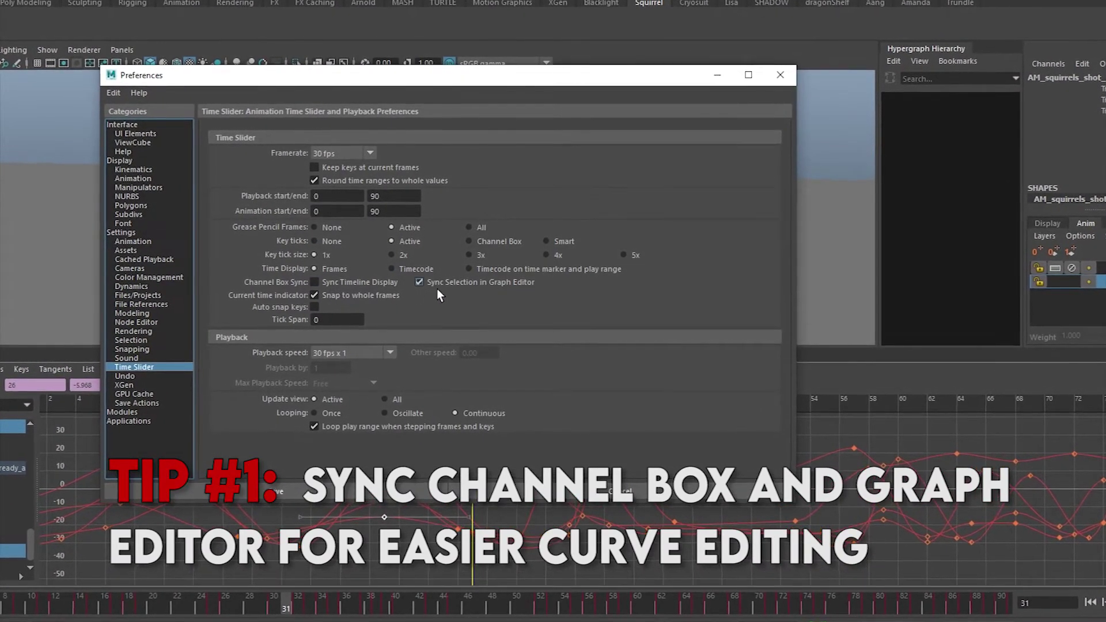
{"action": "left_click", "coordinate": [350, 500]}
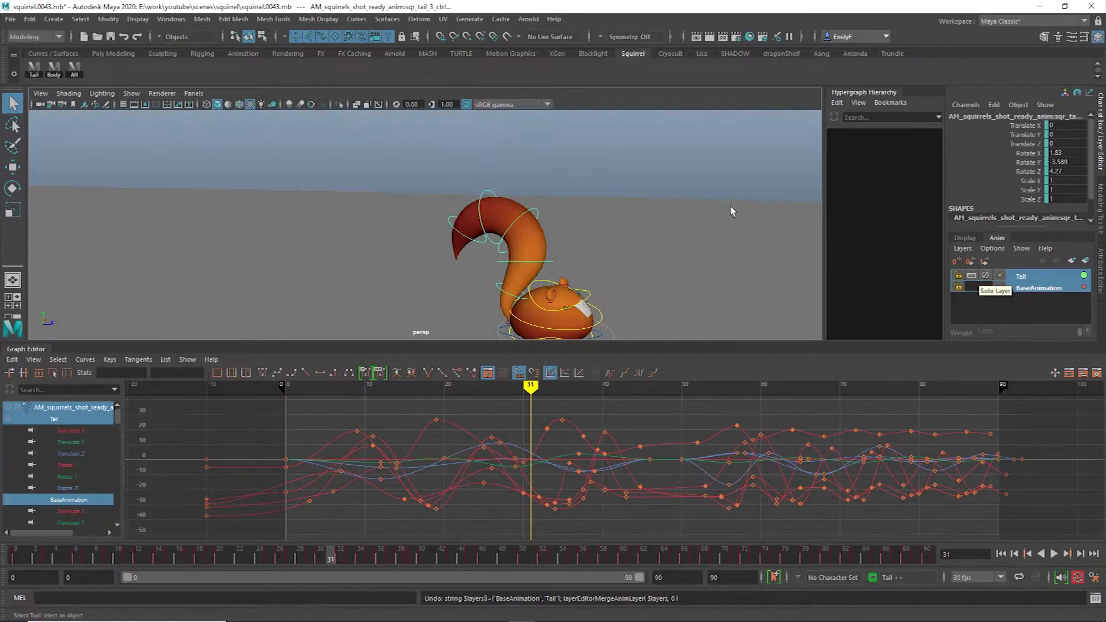
Isolate the tail's Rotate Z curves through the channel list, raise the peak keys at frames 27 and 29 by about 3.7, and scrub the result
{"action": "left_click", "coordinate": [998, 151]}
{"action": "left_click", "coordinate": [999, 164]}
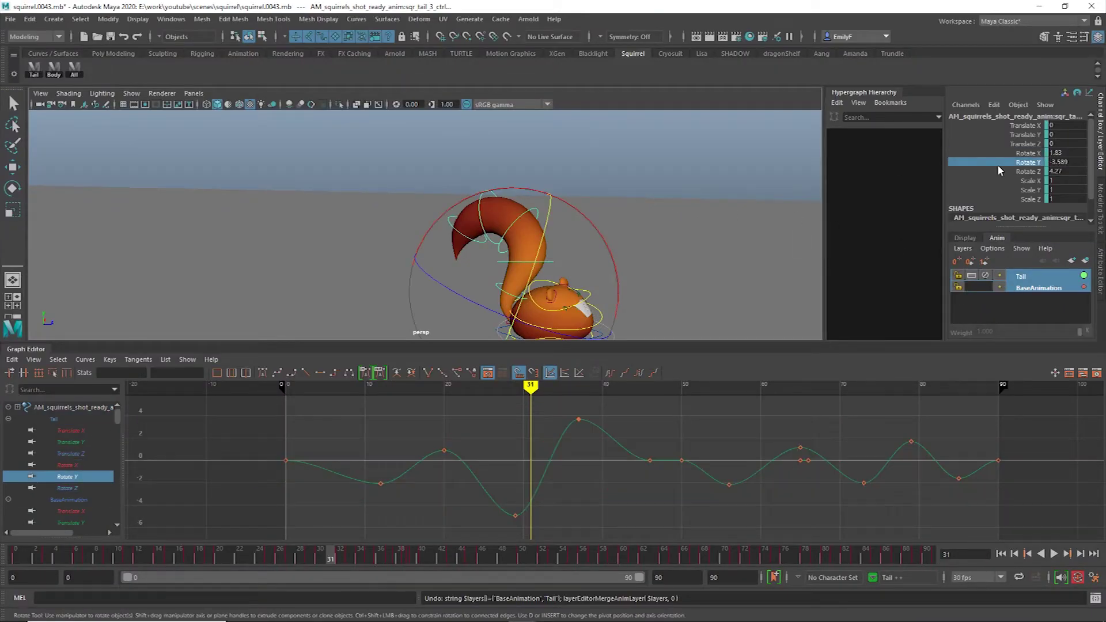
{"action": "left_click", "coordinate": [997, 172]}
{"action": "left_click_drag", "start_coordinate": [452, 408], "coordinate": [523, 503]}
{"action": "key", "text": "w"}
{"action": "middle_click_drag", "start_coordinate": [523, 503], "coordinate": [528, 486]}
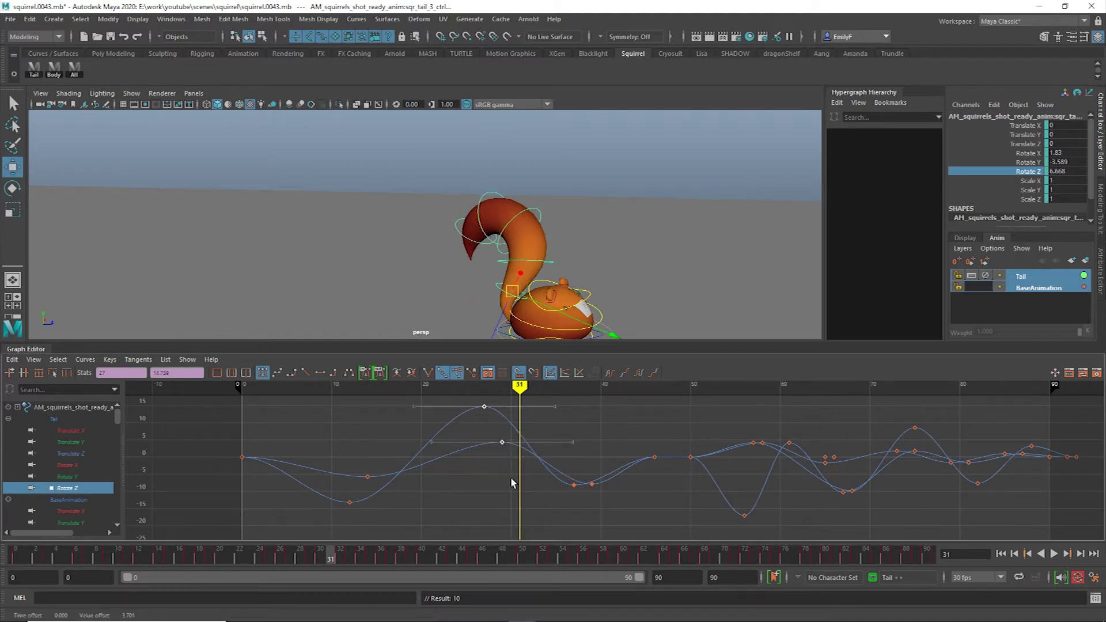
{"action": "key", "text": "Right"}
{"action": "left_click_drag", "start_coordinate": [331, 567], "coordinate": [408, 566]}
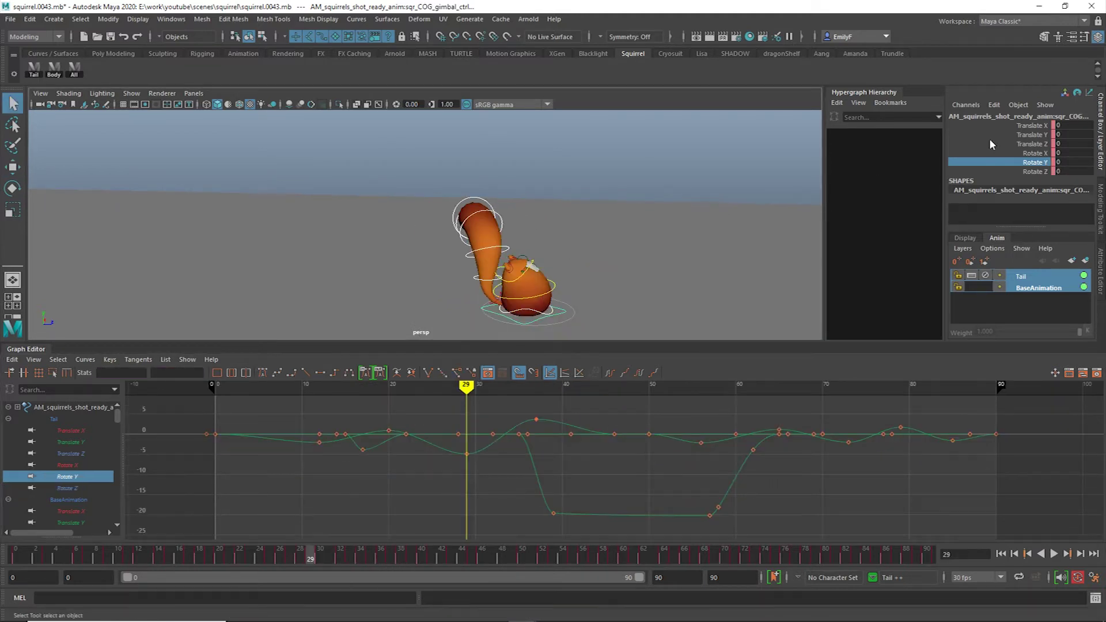
Display the Rotate X, Rotate Y and Rotate Z curves together for the selected squirrel controls
{"action": "left_click", "coordinate": [1022, 162]}
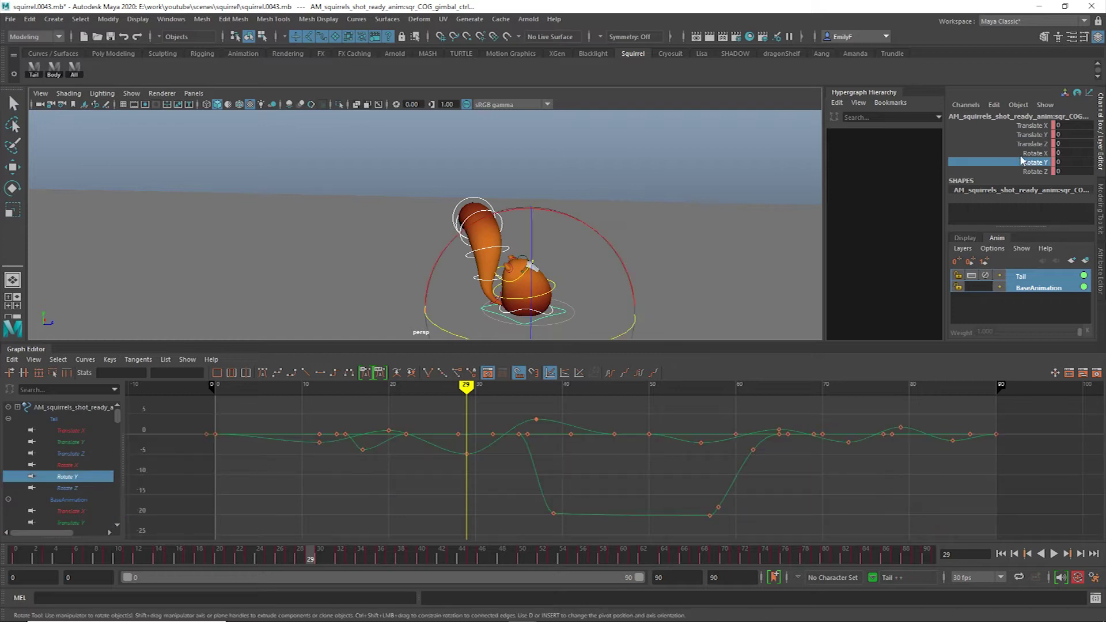
{"action": "left_click", "coordinate": [1021, 155]}
{"action": "left_click", "coordinate": [1020, 171], "text": "shift"}
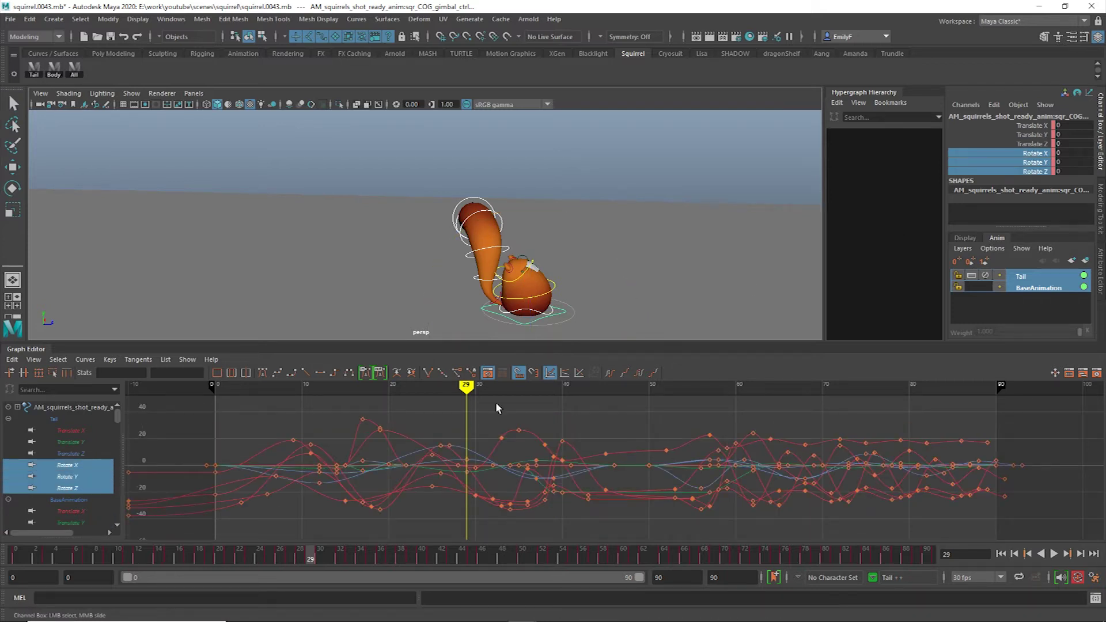
{"action": "mouse_move", "coordinate": [524, 484]}
{"action": "right_mouse_down", "text": "alt+shift"}
{"action": "mouse_move", "coordinate": [536, 454]}
{"action": "mouse_move", "coordinate": [531, 469]}
{"action": "right_mouse_up", "text": "alt+shift"}
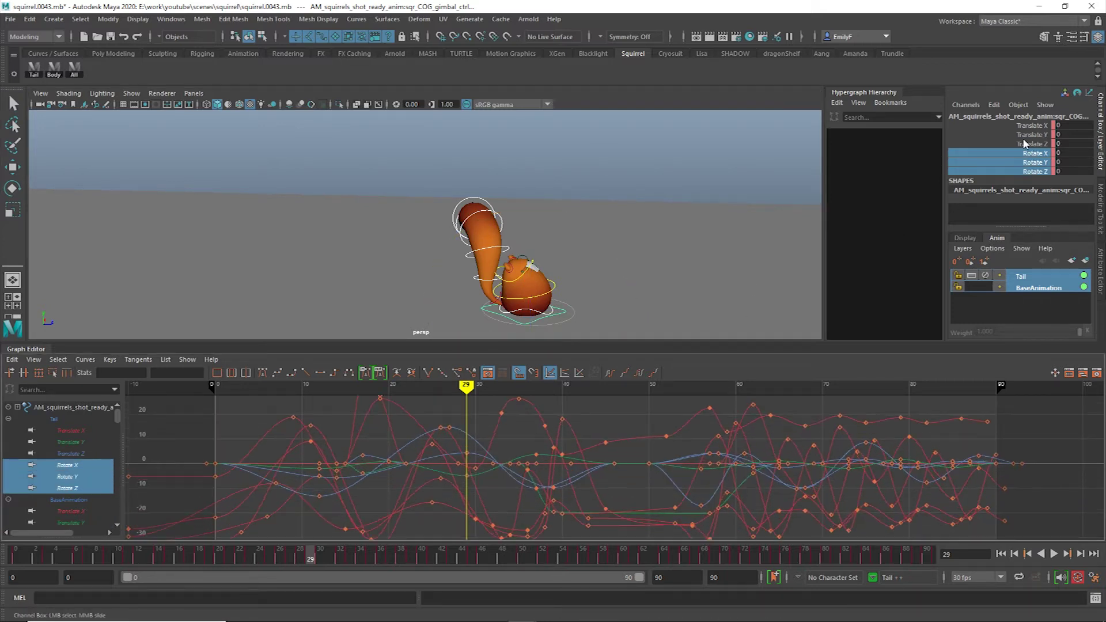
Display all translate and rotate curves of the selected controls and frame them in an enlarged Graph Editor
{"action": "left_click_drag", "start_coordinate": [1030, 126], "coordinate": [1016, 173]}
{"action": "mouse_move", "coordinate": [516, 444]}
{"action": "right_mouse_down", "text": "alt+shift"}
{"action": "mouse_move", "coordinate": [490, 458]}
{"action": "mouse_move", "coordinate": [500, 463]}
{"action": "mouse_move", "coordinate": [513, 432]}
{"action": "right_mouse_up", "text": "alt+shift"}
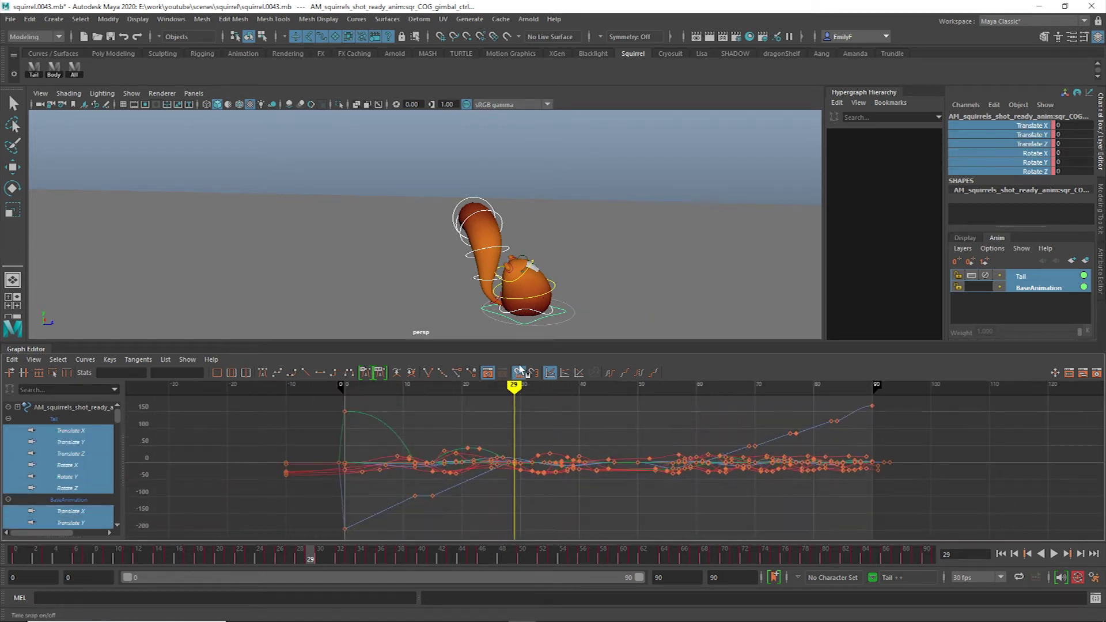
{"action": "left_click_drag", "start_coordinate": [530, 348], "coordinate": [529, 299]}
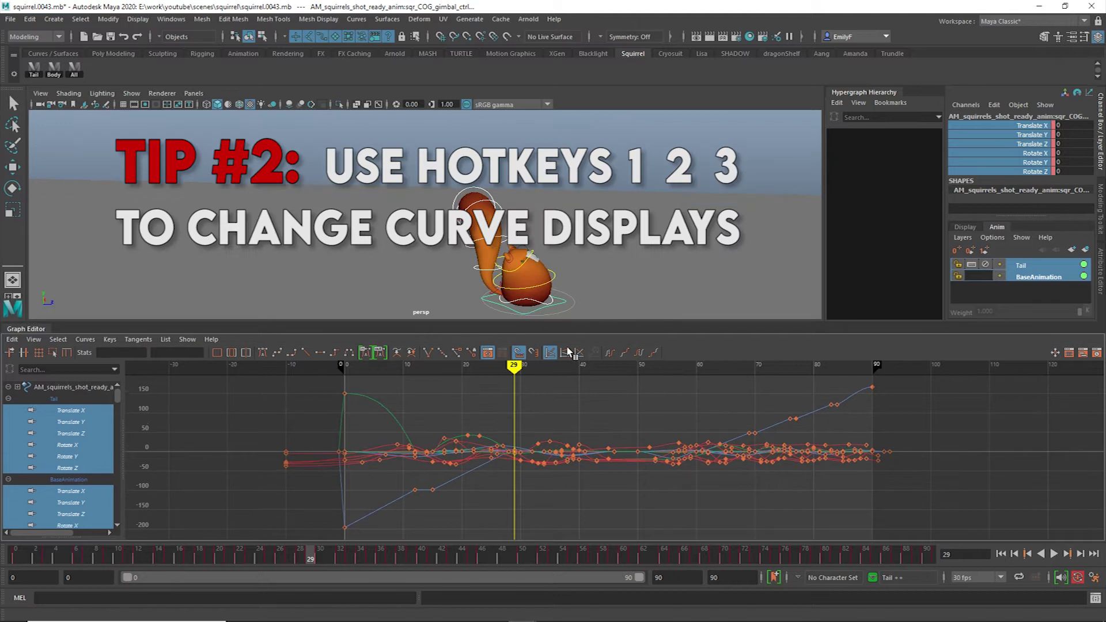
{"action": "key", "text": "f"}
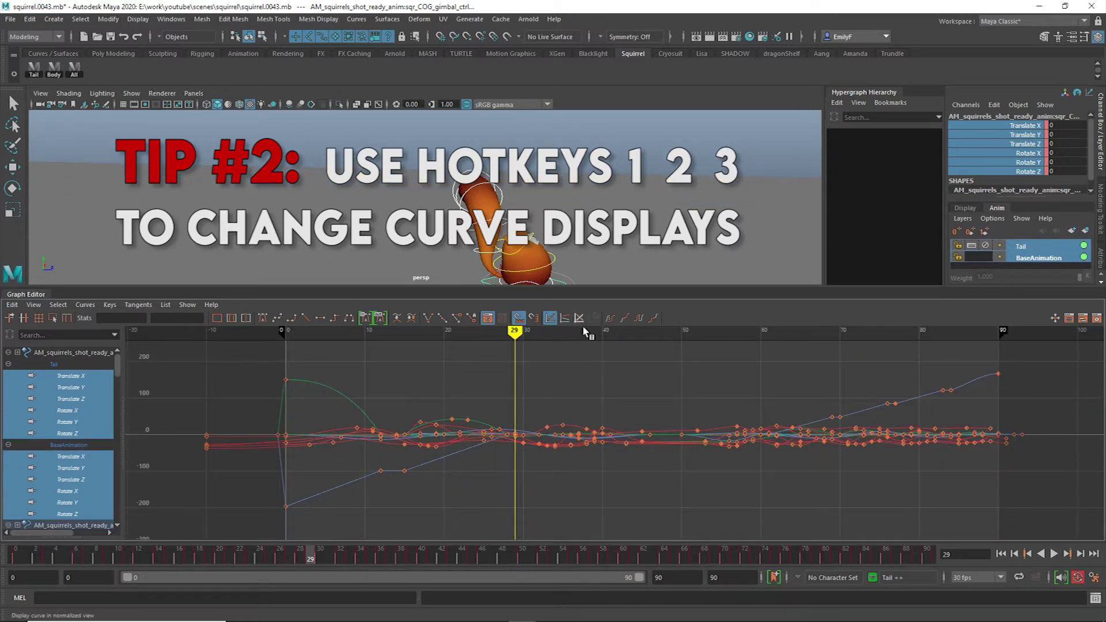
Compare the stacked, normalized and absolute curve displays, finishing in the absolute view
{"action": "left_click", "coordinate": [564, 317]}
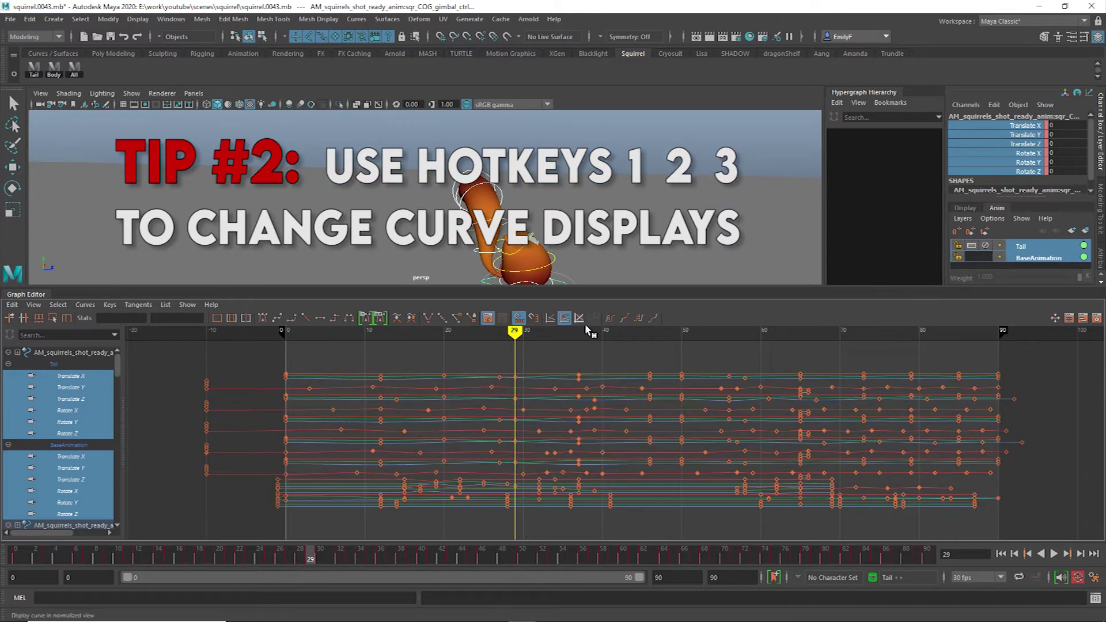
{"action": "left_click", "coordinate": [586, 325]}
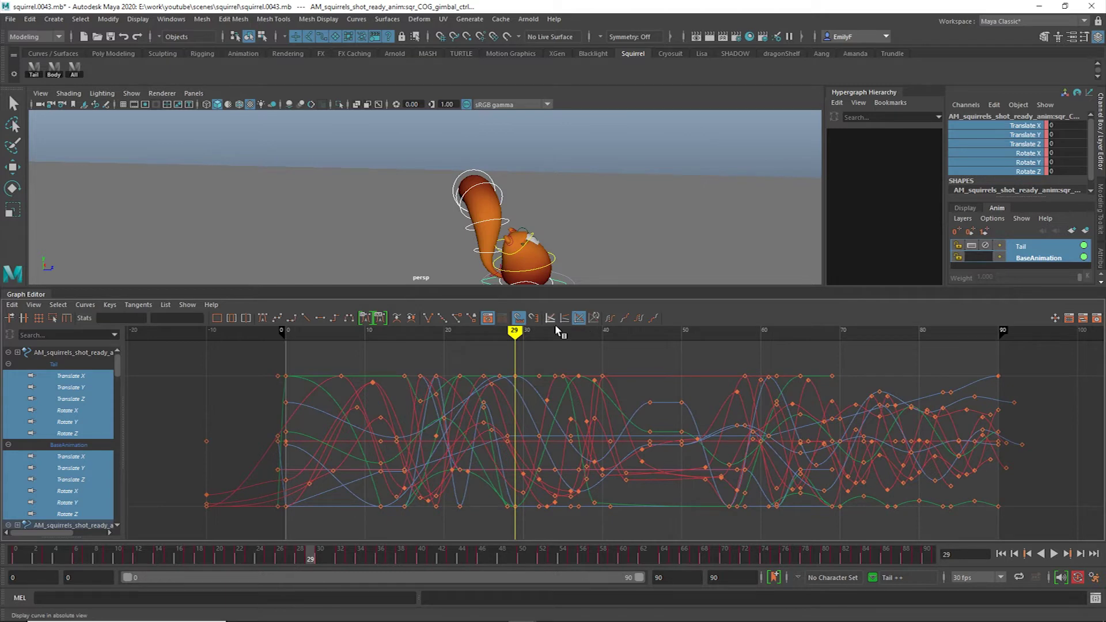
{"action": "left_click", "coordinate": [550, 318]}
{"action": "left_click", "coordinate": [570, 325]}
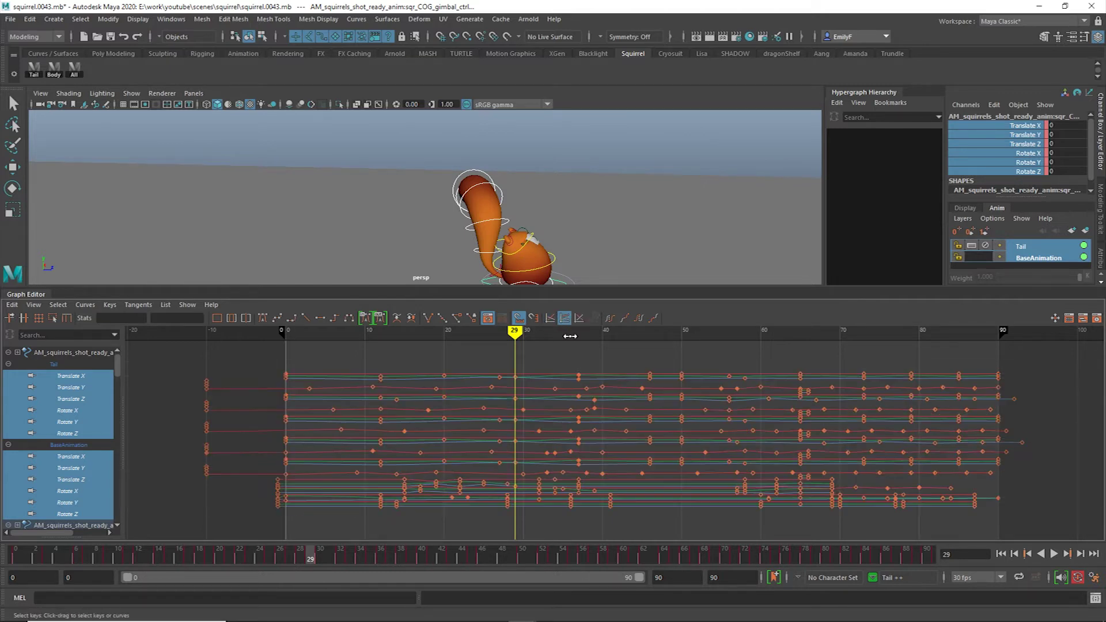
{"action": "left_click", "coordinate": [579, 318]}
{"action": "left_click", "coordinate": [550, 317]}
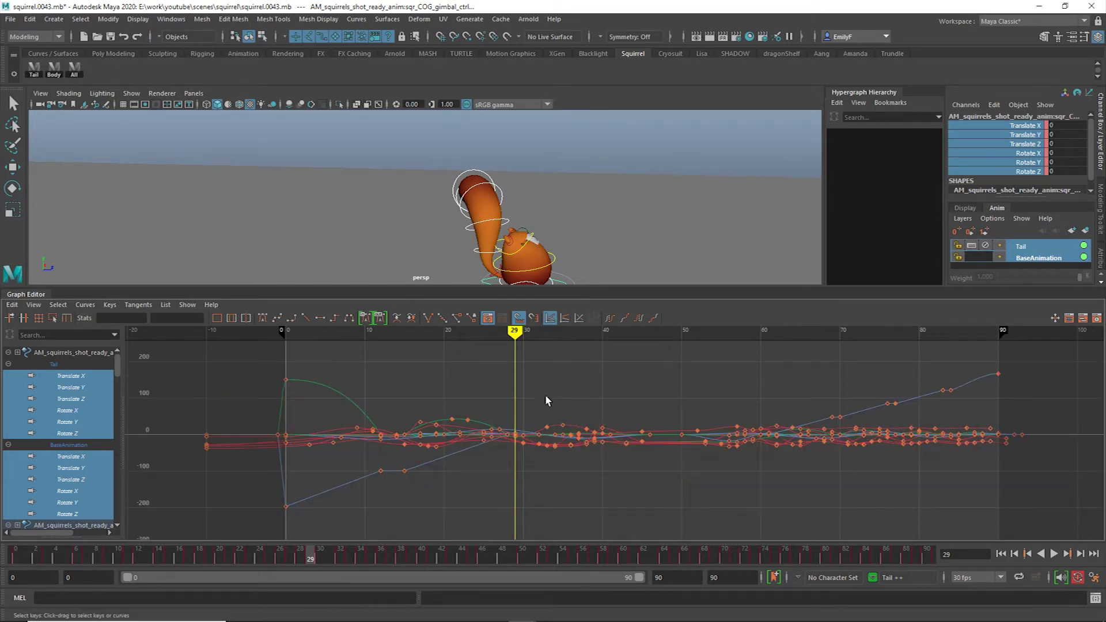
{"action": "right_click_drag", "start_coordinate": [543, 403], "coordinate": [557, 374], "text": "alt"}
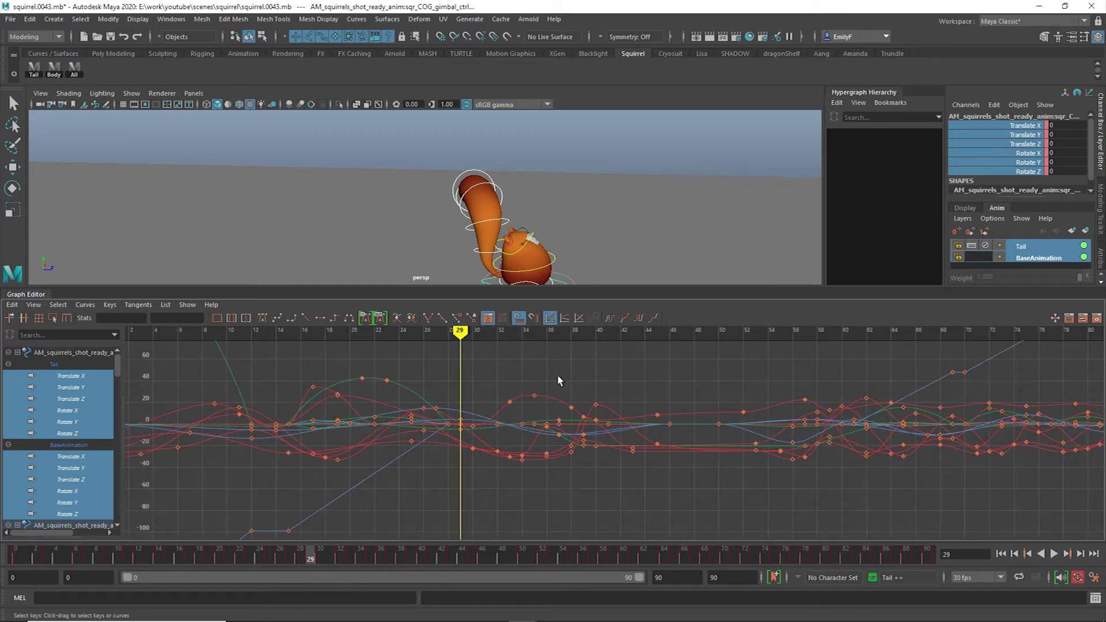
Isolate the Rotate X curves of the selected controls and display them in stacked view
{"action": "key", "text": "e"}
{"action": "left_click", "coordinate": [1030, 154]}
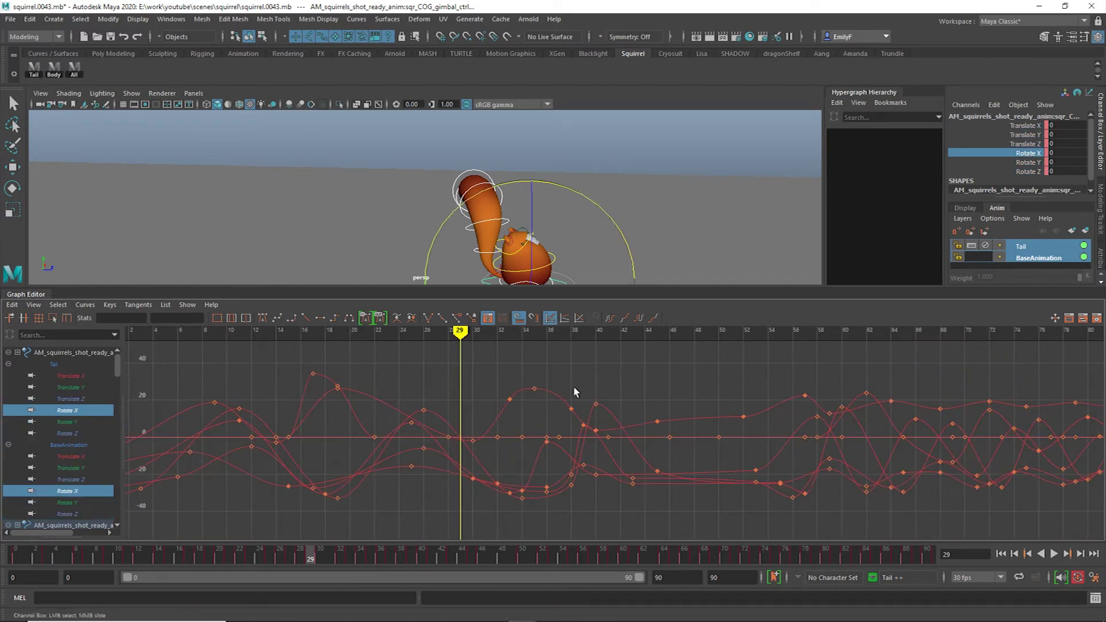
{"action": "key", "text": "2"}
{"action": "right_click_drag", "start_coordinate": [480, 456], "coordinate": [506, 407], "text": "alt+shift"}
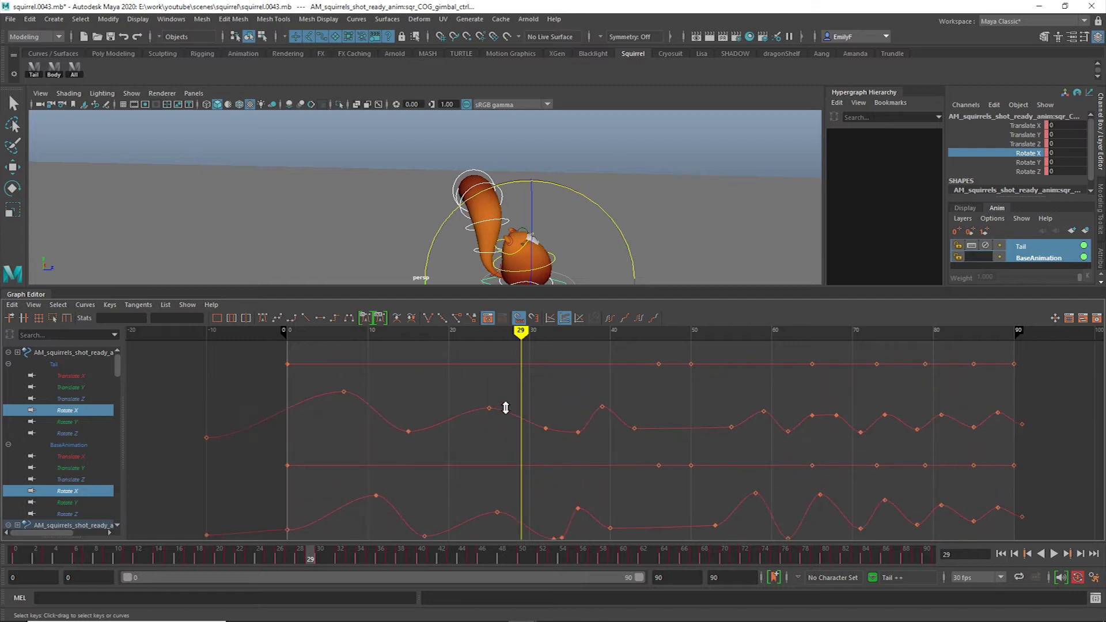
{"action": "middle_click_drag", "start_coordinate": [506, 418], "coordinate": [501, 469], "text": "alt"}
Raise the peak key near frame 25 on the upper wavy Rotate X curve in the stacked view
{"action": "left_click_drag", "start_coordinate": [458, 448], "coordinate": [512, 493]}
{"action": "key", "text": "w"}
{"action": "middle_click_drag", "start_coordinate": [497, 481], "coordinate": [502, 444], "text": "shift"}
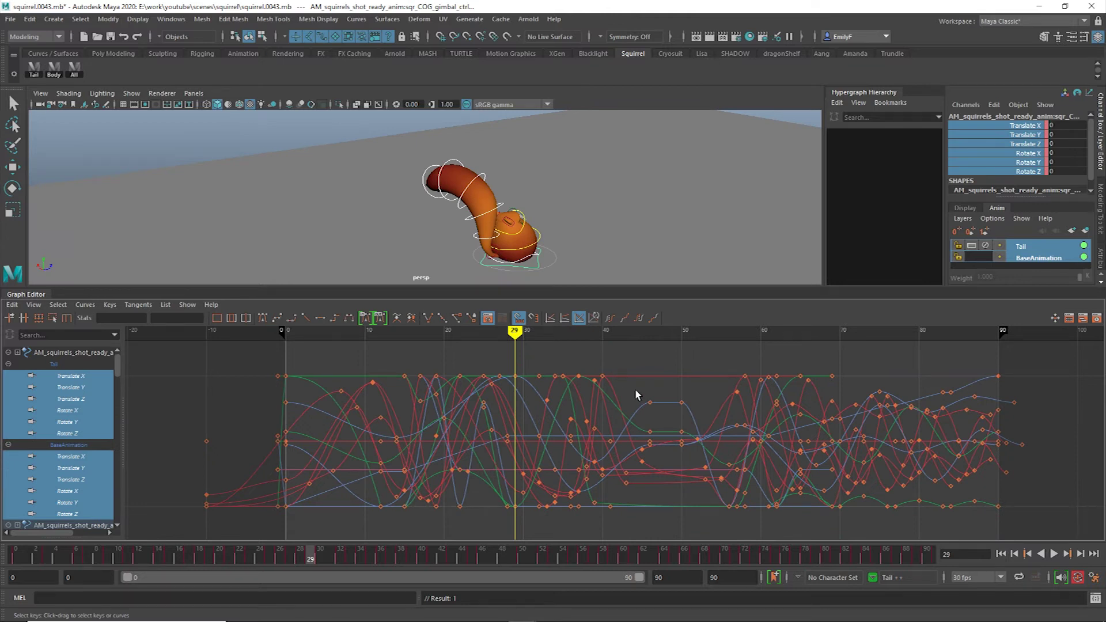
Switch all the translate and rotate curves to absolute view and back to normalized view to compare their shapes
{"action": "right_click_drag", "start_coordinate": [611, 453], "coordinate": [709, 454], "text": "alt+shift"}
{"action": "left_click", "coordinate": [550, 318]}
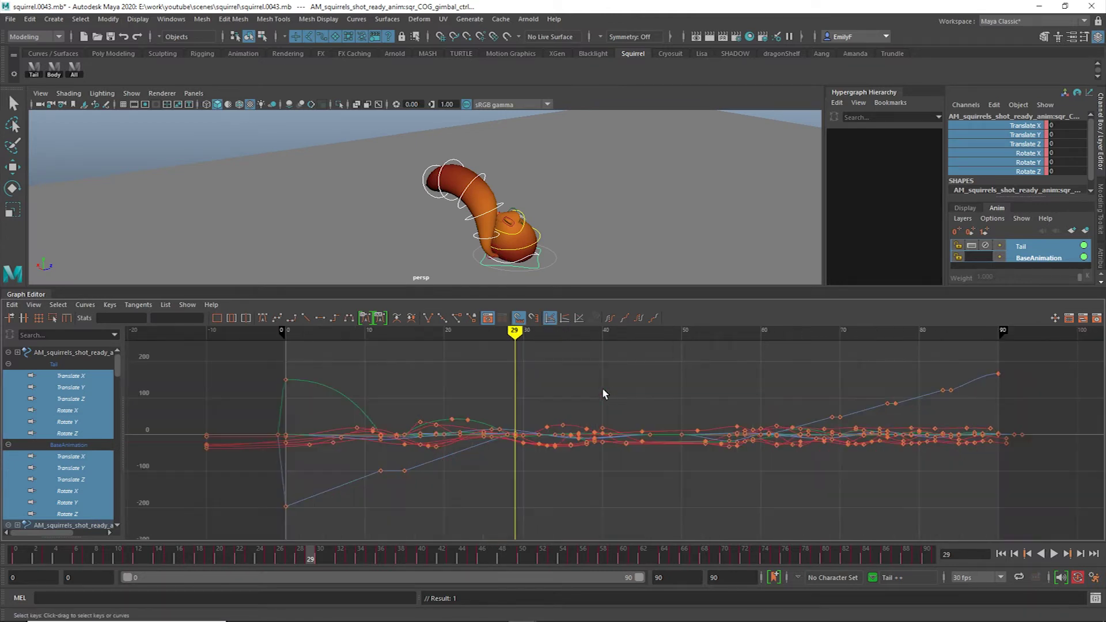
{"action": "key", "text": "3"}
{"action": "right_click_drag", "start_coordinate": [794, 428], "coordinate": [759, 417], "text": "alt+shift"}
{"action": "middle_click_drag", "start_coordinate": [758, 416], "coordinate": [727, 500], "text": "alt"}
{"action": "right_click_drag", "start_coordinate": [693, 441], "coordinate": [720, 442], "text": "alt+shift"}
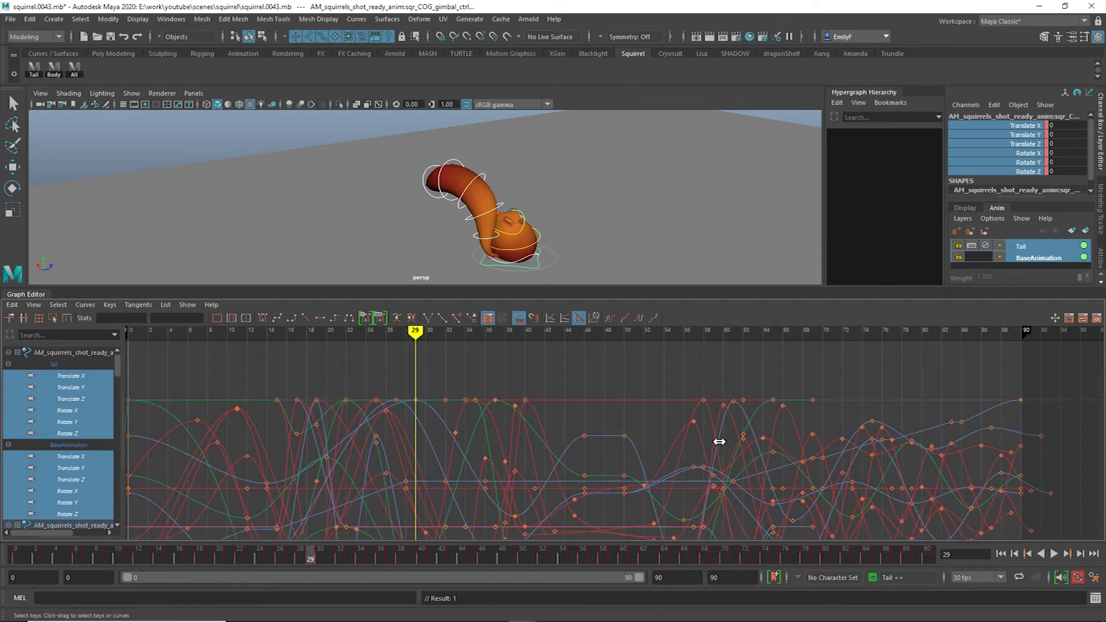
Isolate the Translate X curves of the selected controls in the normalized view
{"action": "left_click", "coordinate": [1008, 153]}
{"action": "left_click", "coordinate": [1021, 126]}
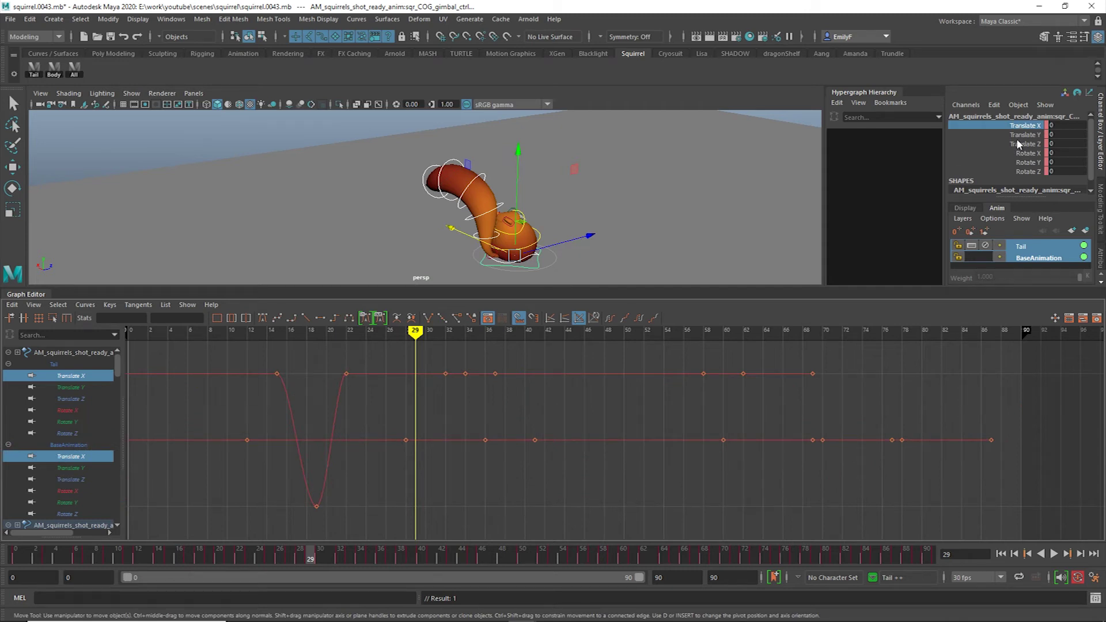
Isolate the Translate Z curves of the selected controls and lower the selected keys after about frame 60 in the normalized view
{"action": "left_click", "coordinate": [1016, 144]}
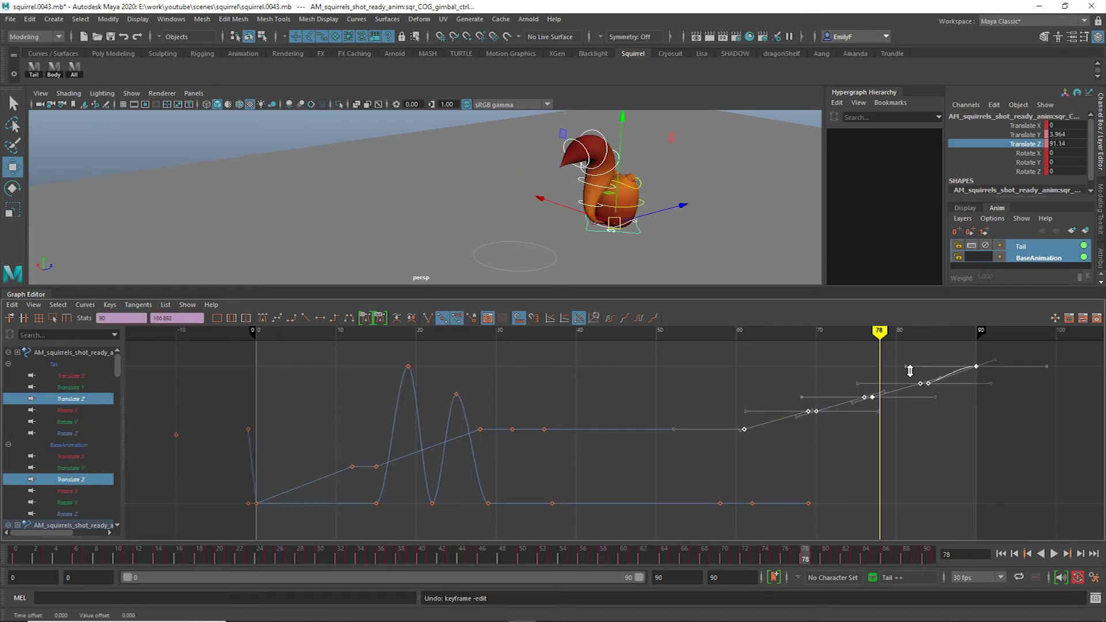
{"action": "middle_click_drag", "start_coordinate": [910, 372], "coordinate": [894, 431]}
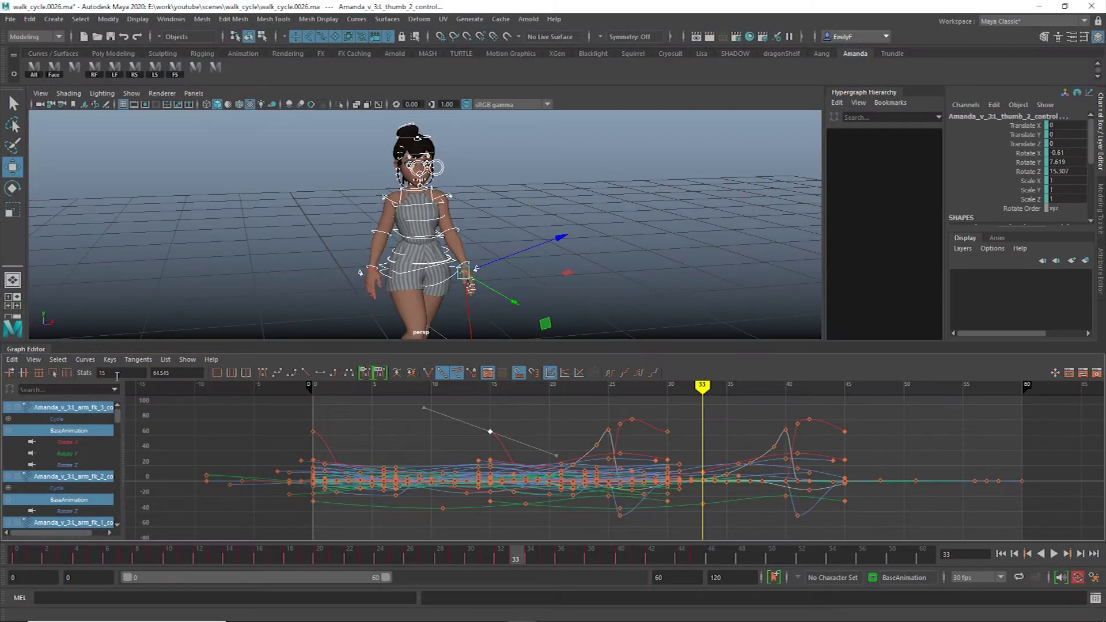
Try to move the selected key at frame 15 of the walk cycle curves vertically, and undo the move
{"action": "mouse_move", "coordinate": [500, 439]}
{"action": "middle_mouse_down", "text": "shift"}
{"action": "mouse_move", "coordinate": [484, 439]}
{"action": "mouse_move", "coordinate": [492, 440]}
{"action": "mouse_move", "coordinate": [495, 415]}
{"action": "mouse_move", "coordinate": [499, 433]}
{"action": "middle_mouse_up", "text": "shift"}
{"action": "key", "text": "ctrl+z"}
{"action": "mouse_move", "coordinate": [507, 435]}
{"action": "right_mouse_down", "text": "alt"}
{"action": "mouse_move", "coordinate": [494, 435]}
{"action": "mouse_move", "coordinate": [505, 435]}
{"action": "right_mouse_up", "text": "alt"}
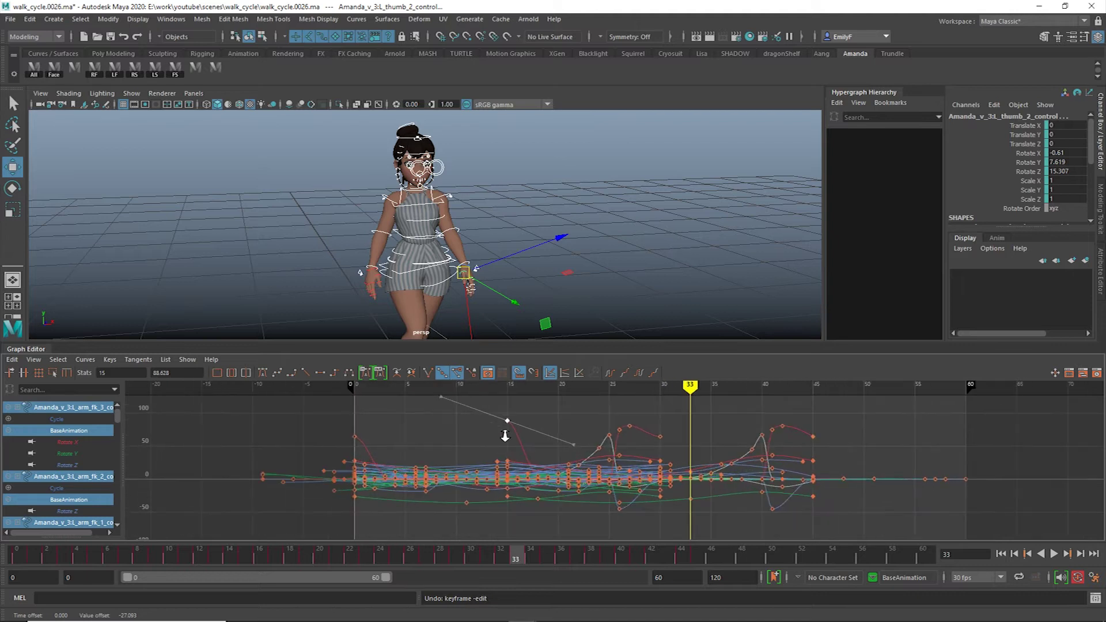
Select all the walk cycle keys and offset their time by +=5 in the Stats
{"action": "left_click_drag", "start_coordinate": [219, 396], "coordinate": [903, 538]}
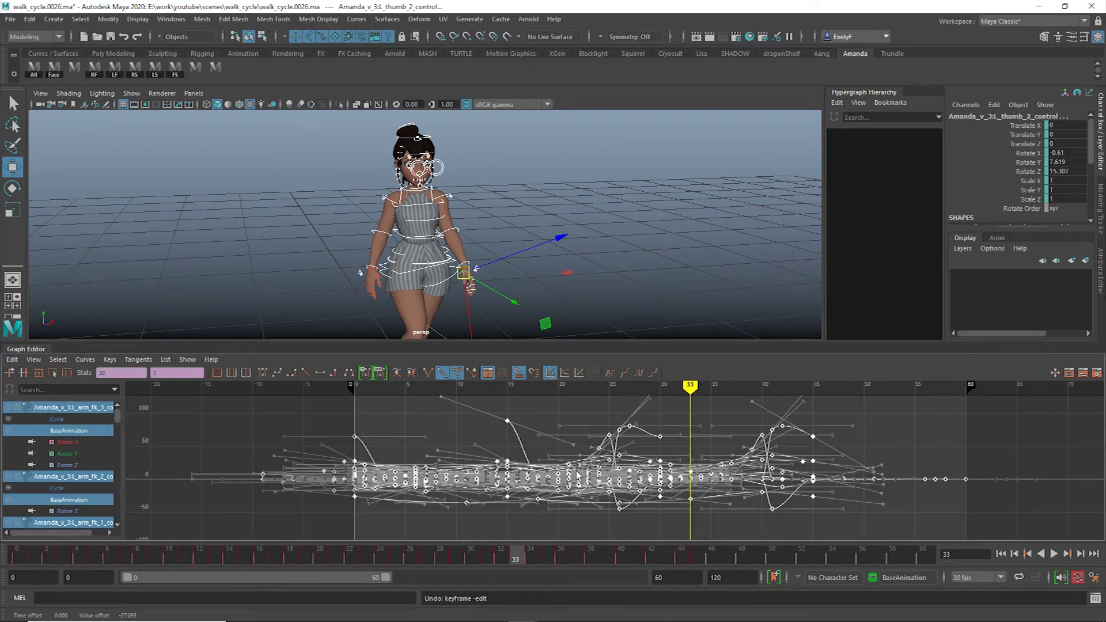
{"action": "mouse_move", "coordinate": [578, 476]}
{"action": "middle_mouse_down", "text": "shift"}
{"action": "mouse_move", "coordinate": [630, 477]}
{"action": "mouse_move", "coordinate": [585, 484]}
{"action": "middle_mouse_up", "text": "shift"}
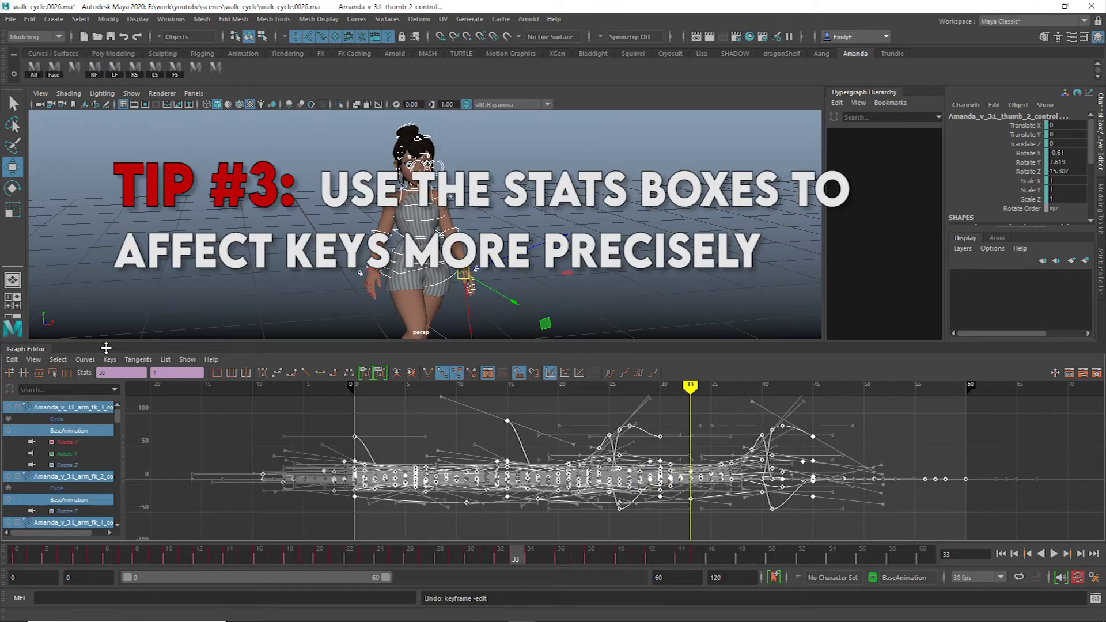
{"action": "scroll", "coordinate": [517, 477], "scroll_direction": "down", "scroll_amount": 3}
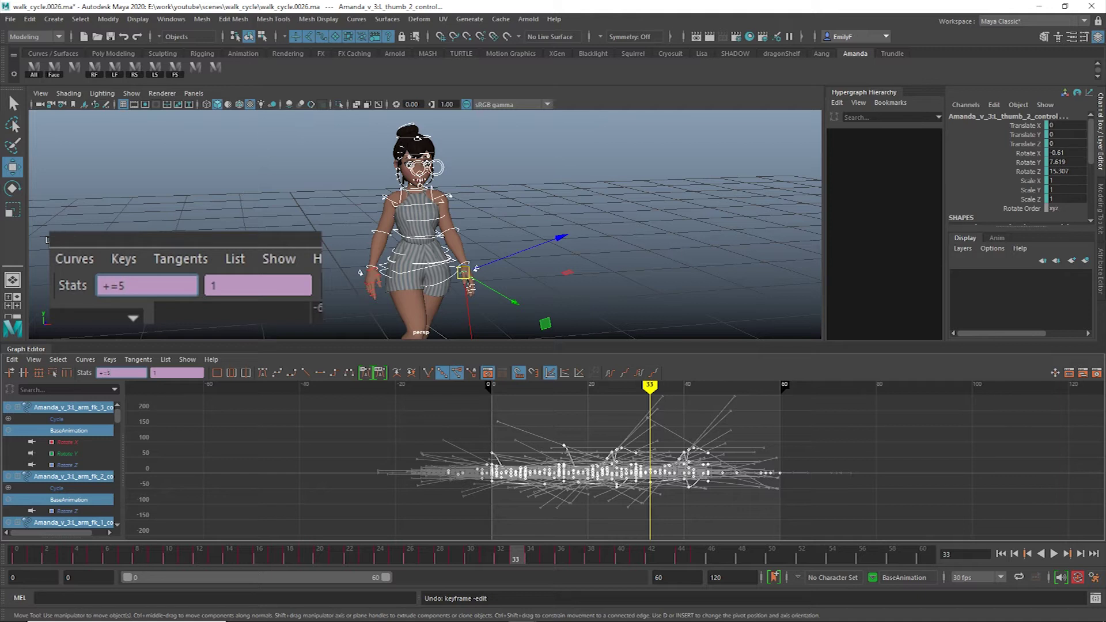
{"action": "key", "text": "Return"}
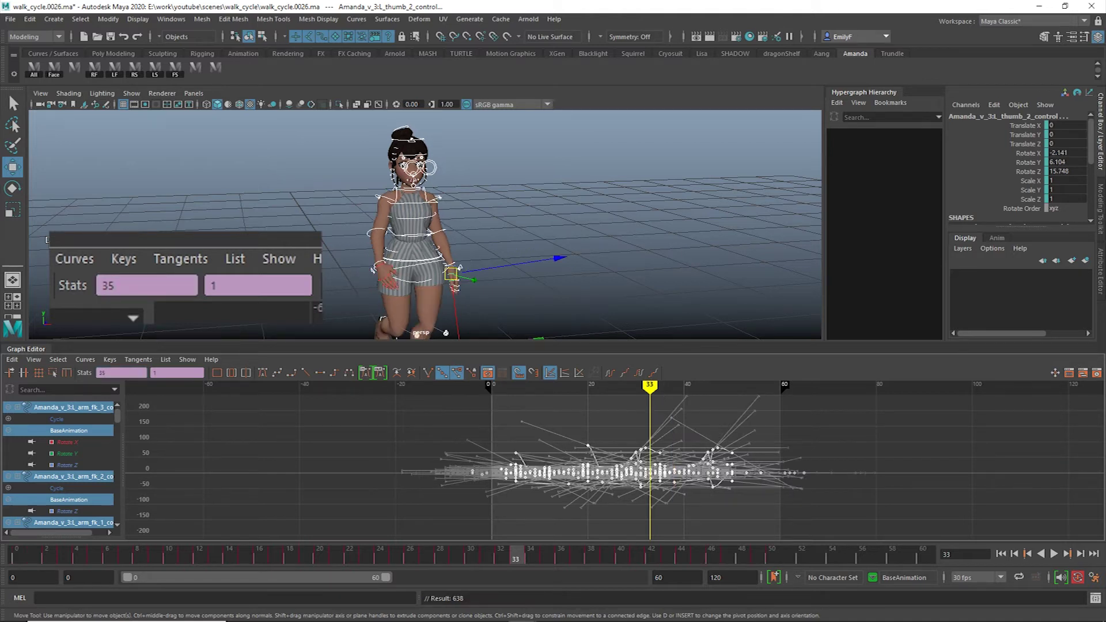
Shift all the selected keys back to earlier frames with a relative -= time offset and play the walk cycle
{"action": "double_click", "coordinate": [124, 373]}
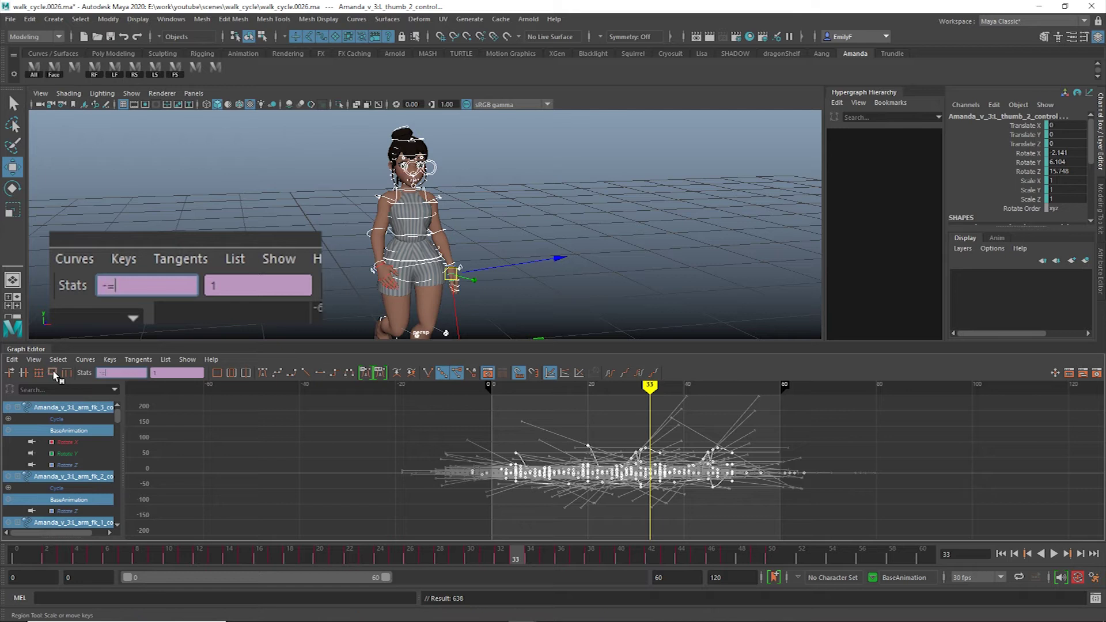
{"action": "key", "text": "Return"}
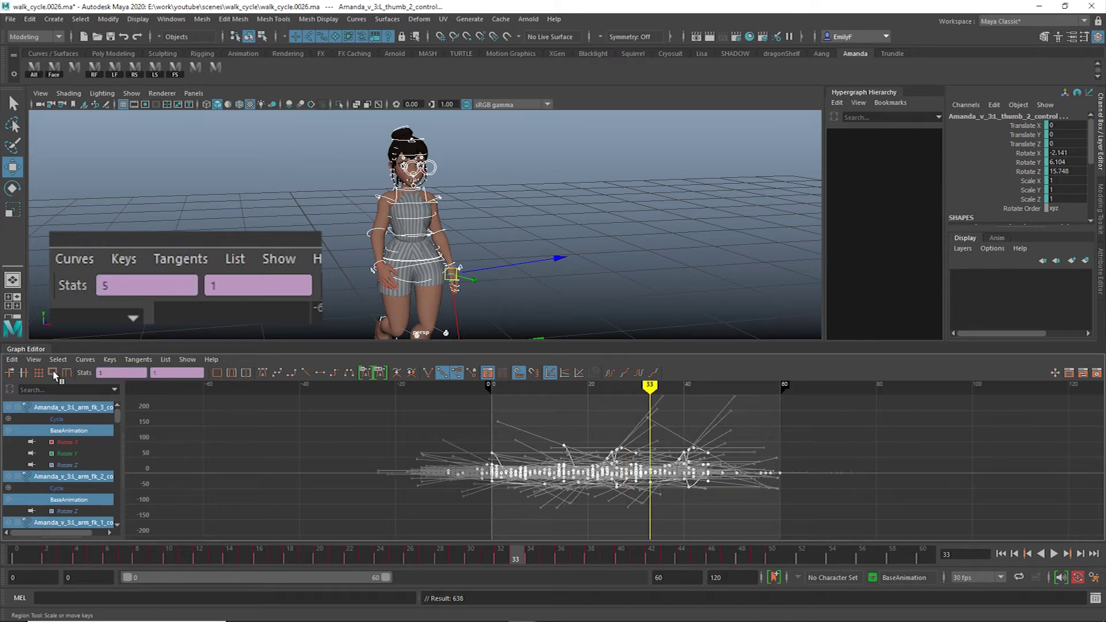
{"action": "right_click_drag", "start_coordinate": [612, 472], "coordinate": [243, 511], "text": "alt"}
{"action": "key", "text": "alt+v"}
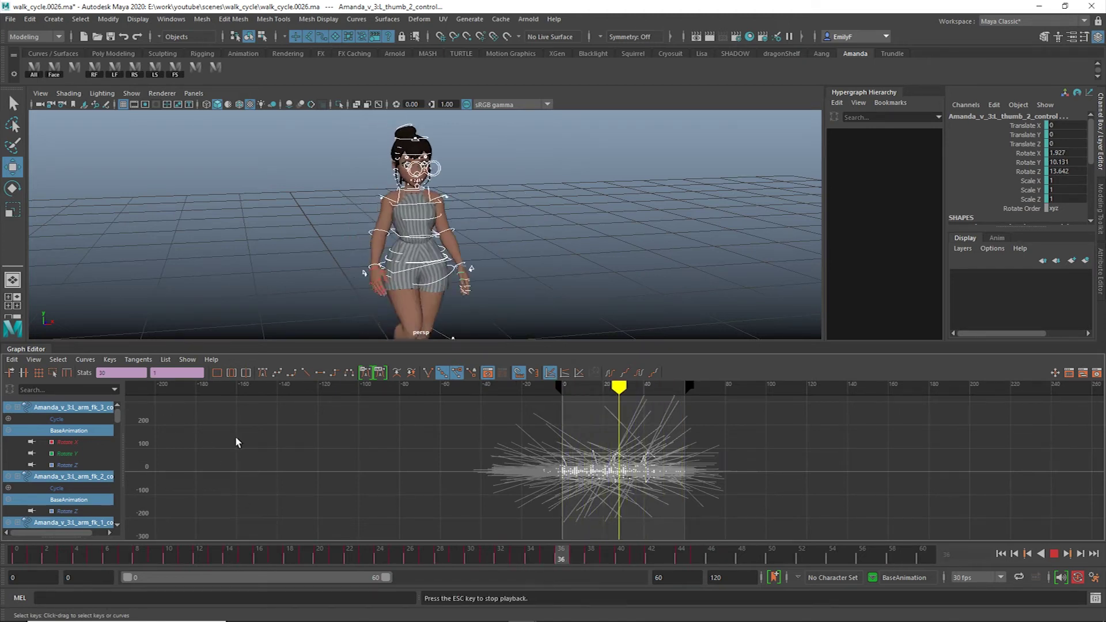
{"action": "key", "text": "Escape"}
Scale the time of all the selected walk cycle keys with *=.75 and play the animation
{"action": "key", "text": "ctrl+z"}
{"action": "left_click", "coordinate": [172, 373]}
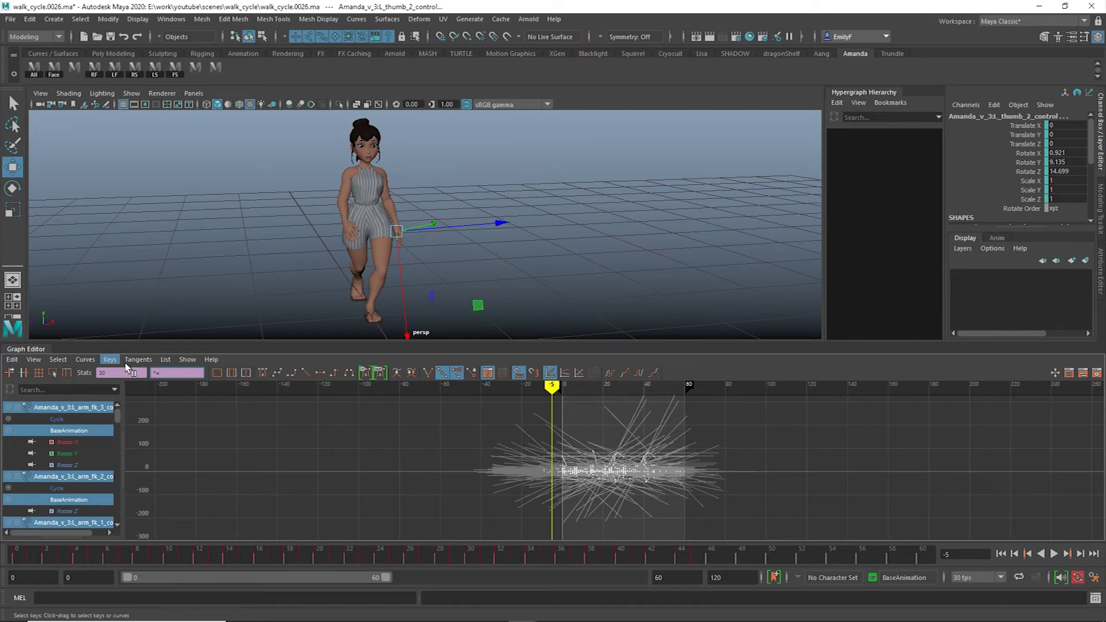
{"action": "key", "text": "Return"}
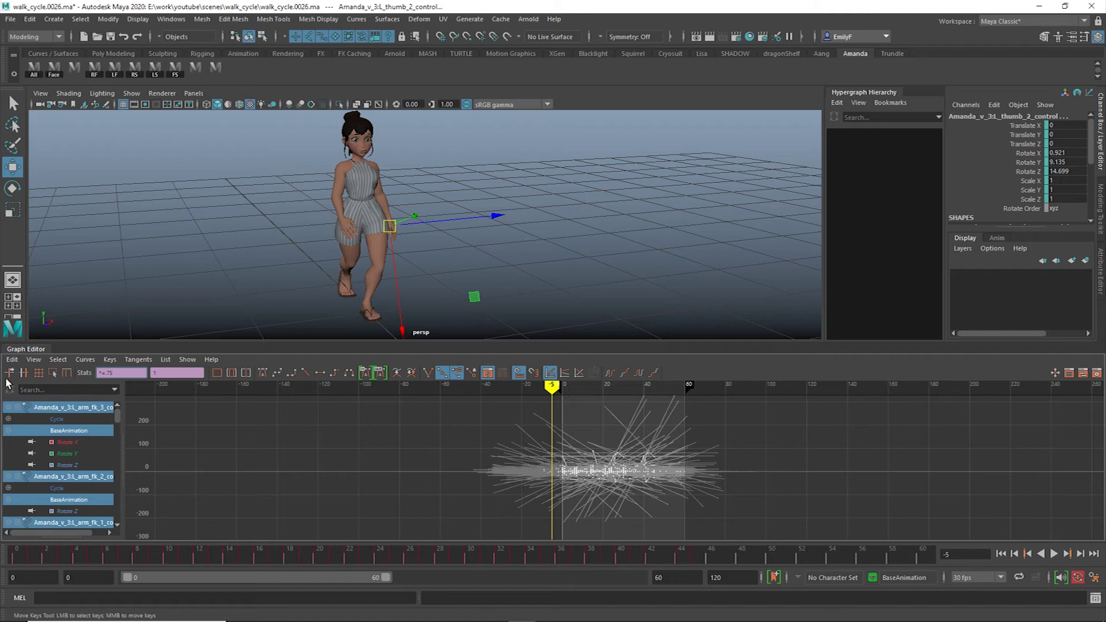
{"action": "key", "text": "Return"}
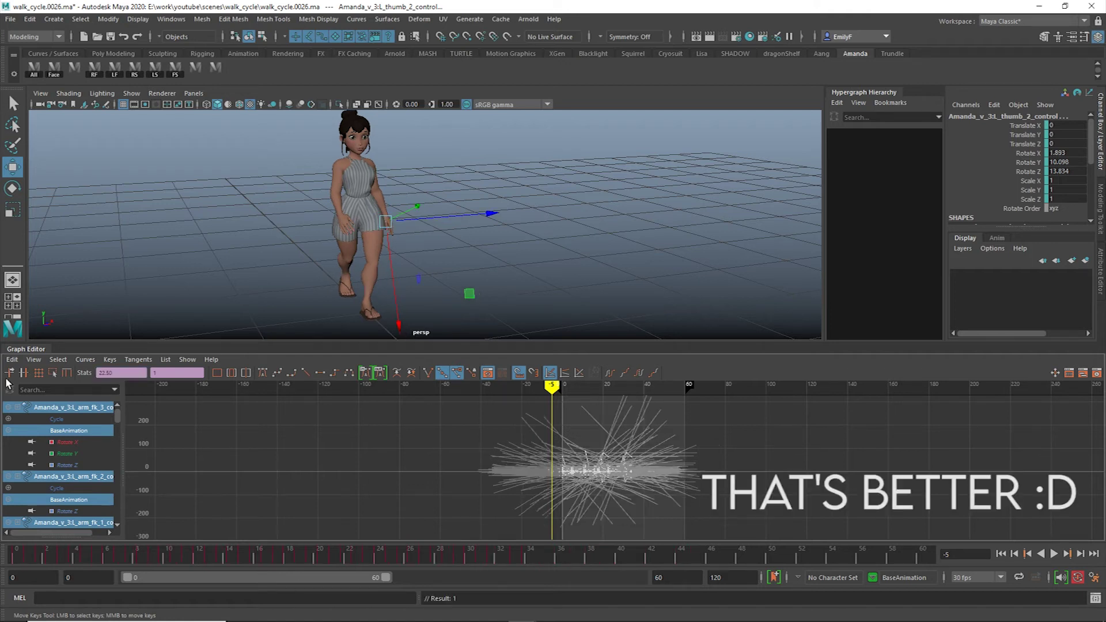
{"action": "key", "text": "alt+v"}
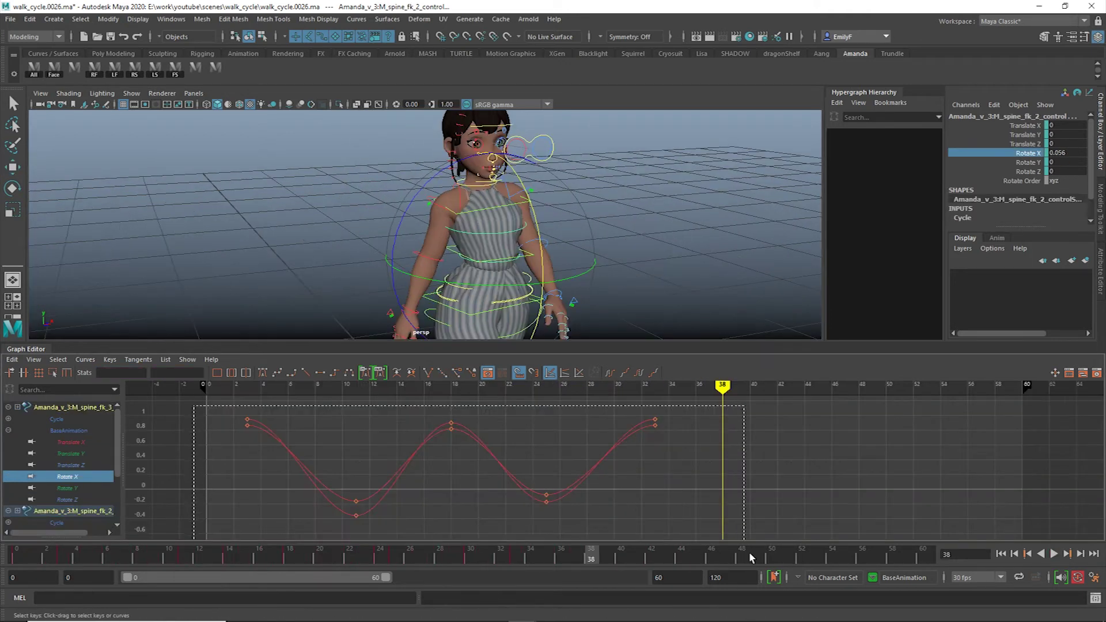
Select all keys on the spine controls' Rotate X curves and try scaling their values with *=.5
{"action": "left_click_drag", "start_coordinate": [749, 552], "coordinate": [750, 552]}
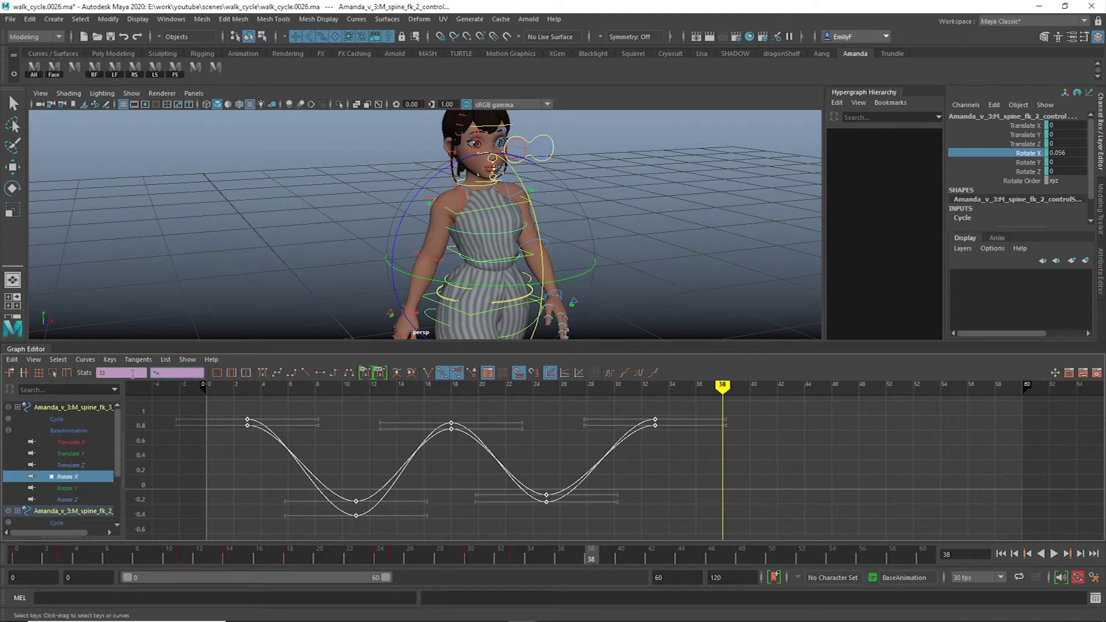
{"action": "type", "text": "*=.5"}
{"action": "key", "text": "Return"}
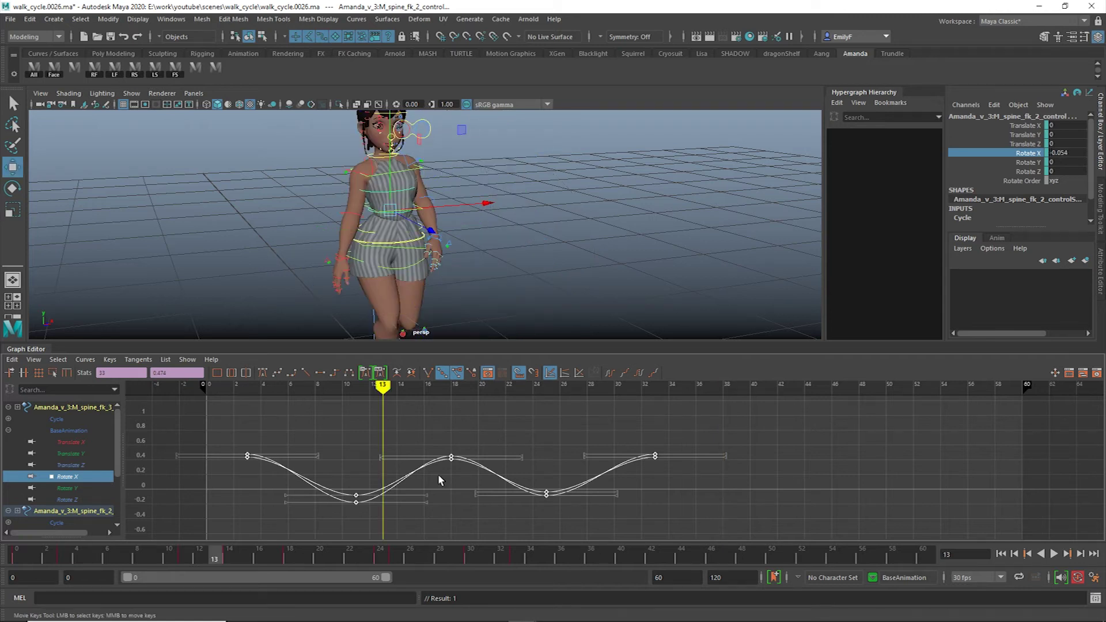
{"action": "middle_click_drag", "start_coordinate": [439, 477], "coordinate": [442, 453], "text": "shift"}
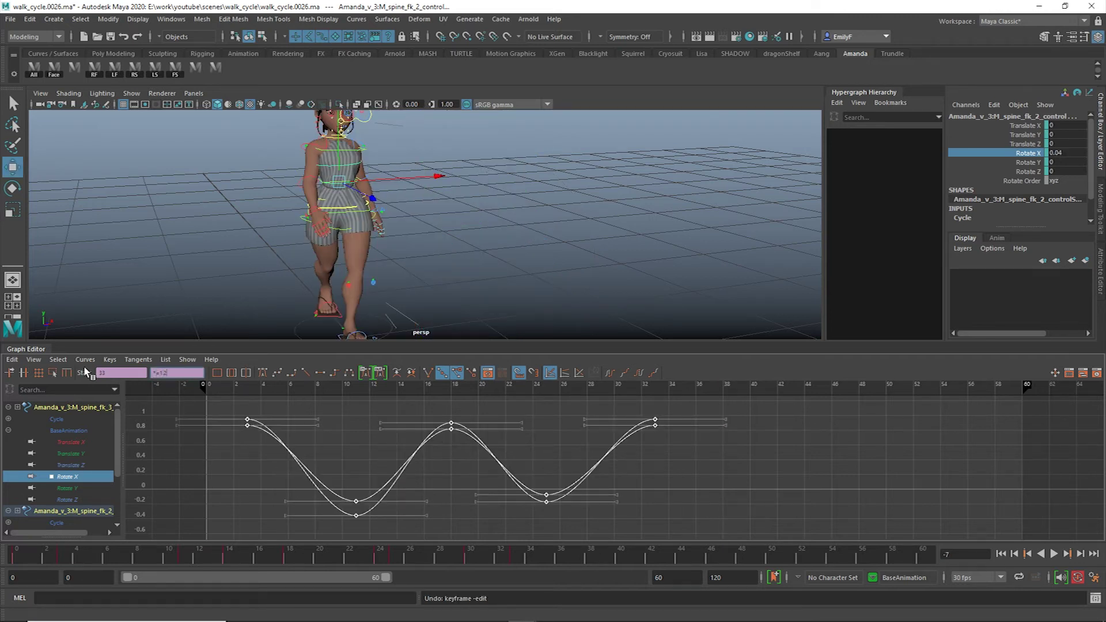
Scale the values of the selected spine Rotate X keys with *=1.2 and play the walk cycle
{"action": "type", "text": "*=1.2"}
{"action": "key", "text": "Return"}
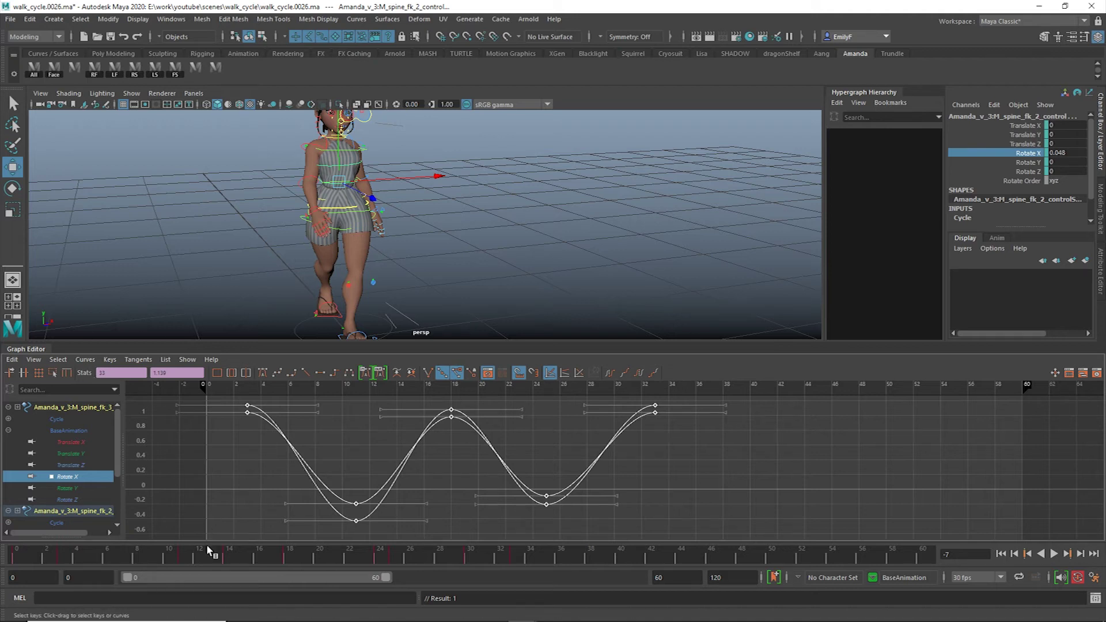
{"action": "key", "text": "alt+v"}
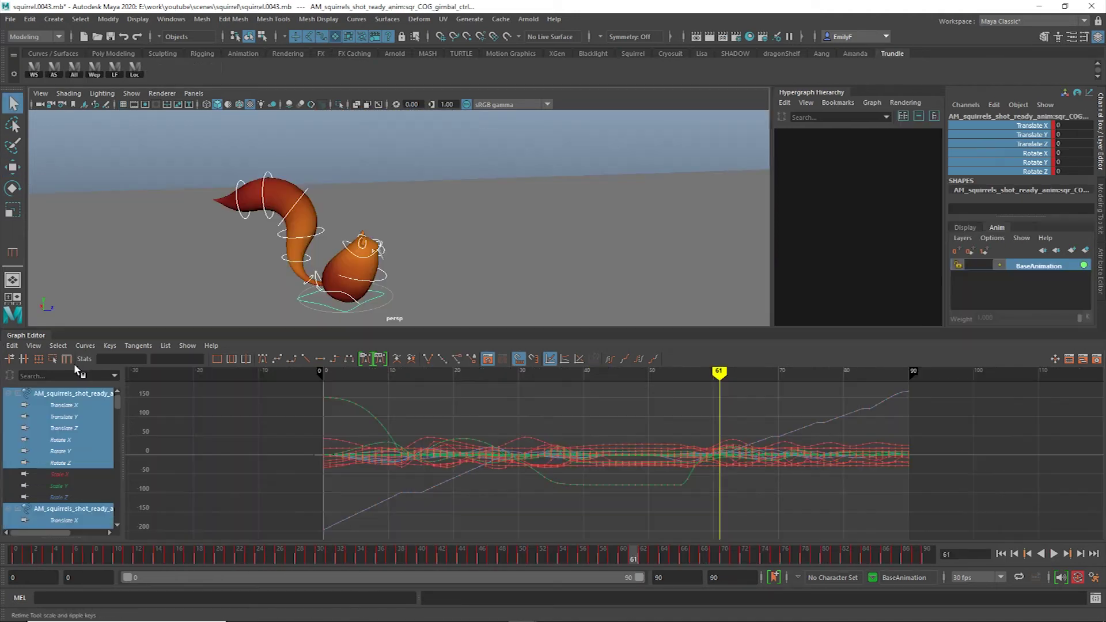
Activate the Retime tool on the squirrel curves and place markers just before frame 0 and just after frame 90
{"action": "left_click", "coordinate": [74, 364]}
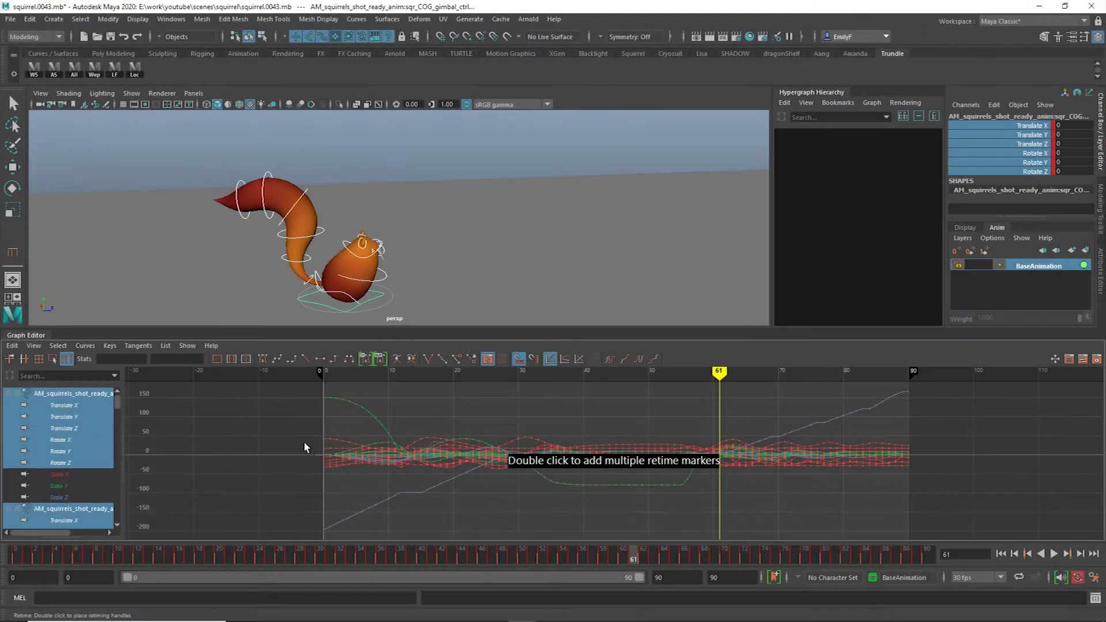
{"action": "left_click", "coordinate": [298, 447]}
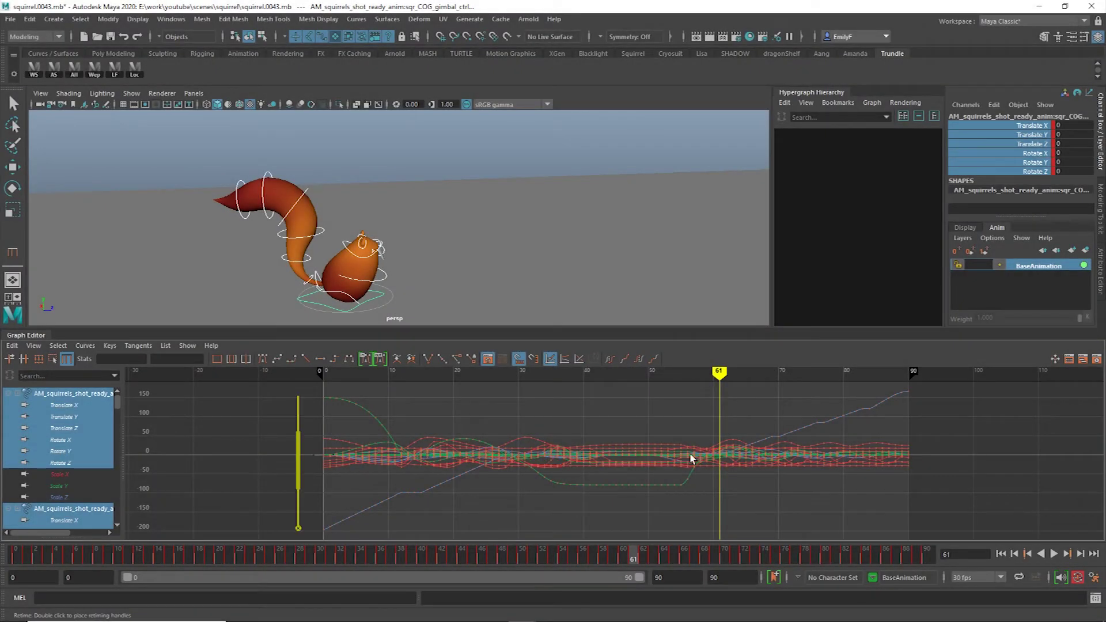
{"action": "double_click", "coordinate": [935, 470]}
Try compressing the animation from the end retime marker and from the start marker, undoing each retime
{"action": "left_click_drag", "start_coordinate": [930, 470], "coordinate": [722, 485]}
{"action": "key", "text": "ctrl+z"}
{"action": "left_click_drag", "start_coordinate": [298, 463], "coordinate": [454, 469]}
{"action": "key", "text": "ctrl+z"}
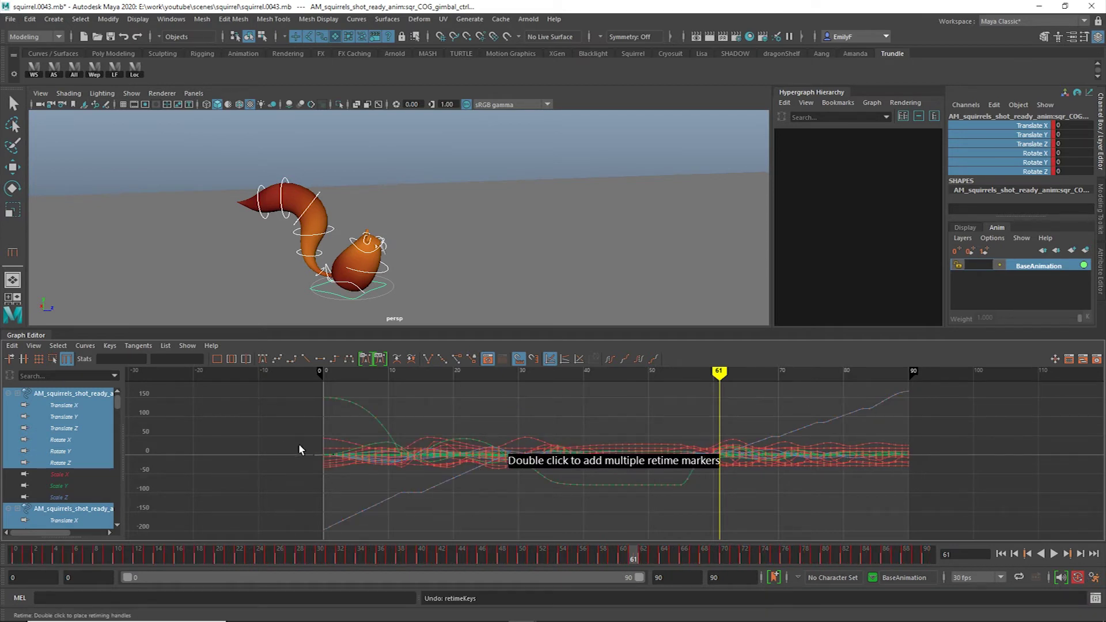
Place retime markers just before frame 0 and at about frame 46, and try compressing and stretching the timing with the second marker
{"action": "left_click", "coordinate": [299, 445]}
{"action": "left_click", "coordinate": [630, 443]}
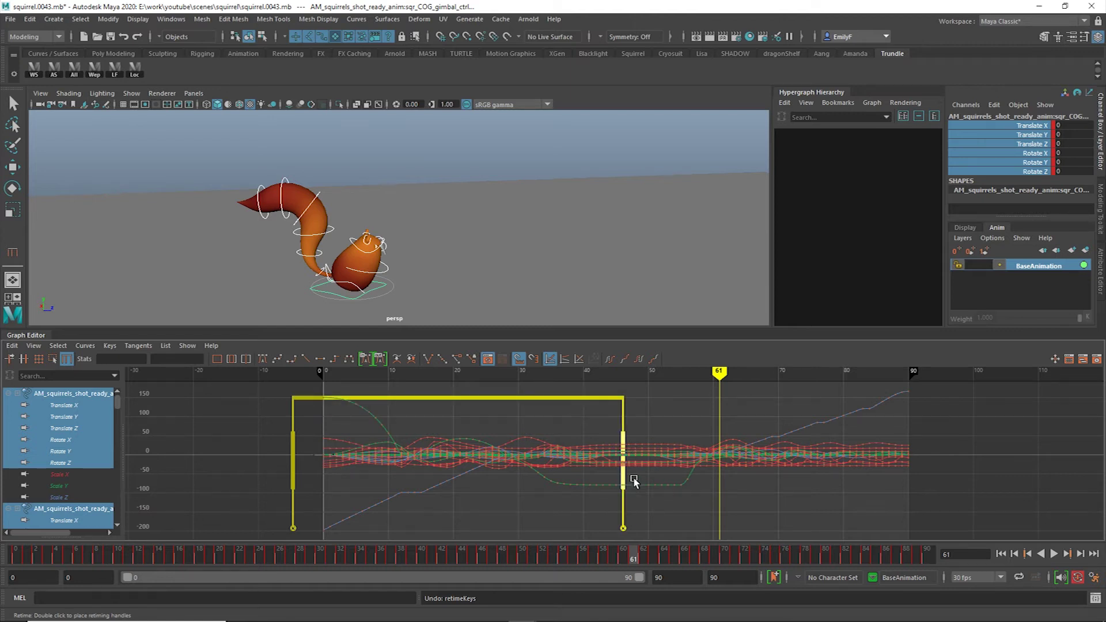
{"action": "mouse_move", "coordinate": [633, 479]}
{"action": "left_mouse_down"}
{"action": "mouse_move", "coordinate": [496, 490]}
{"action": "mouse_move", "coordinate": [578, 489]}
{"action": "left_mouse_up"}
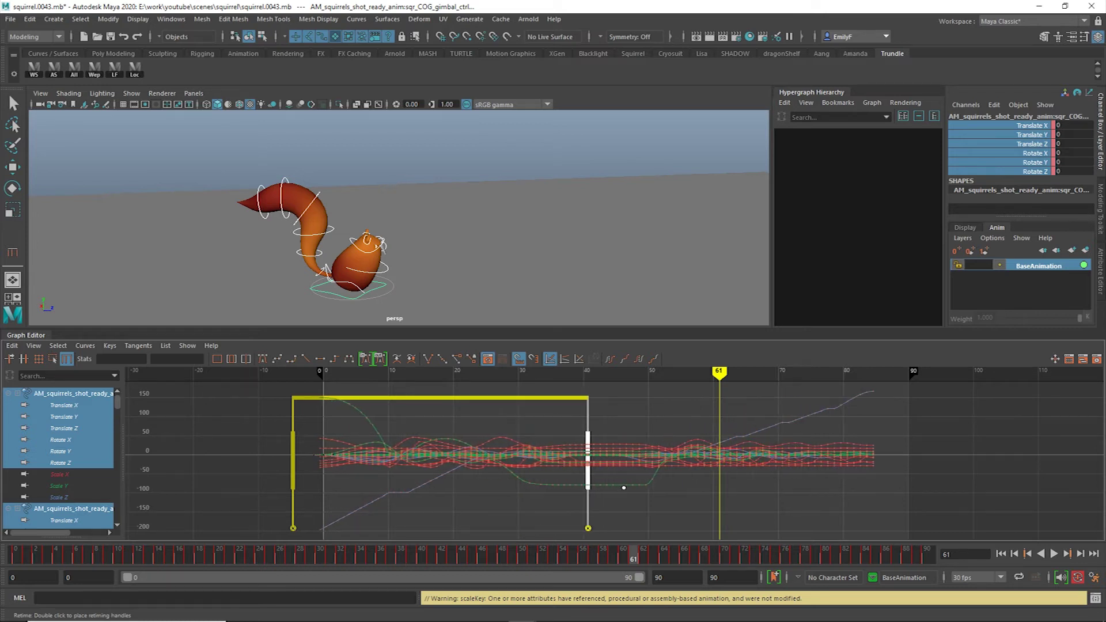
{"action": "left_click_drag", "start_coordinate": [624, 489], "coordinate": [802, 483]}
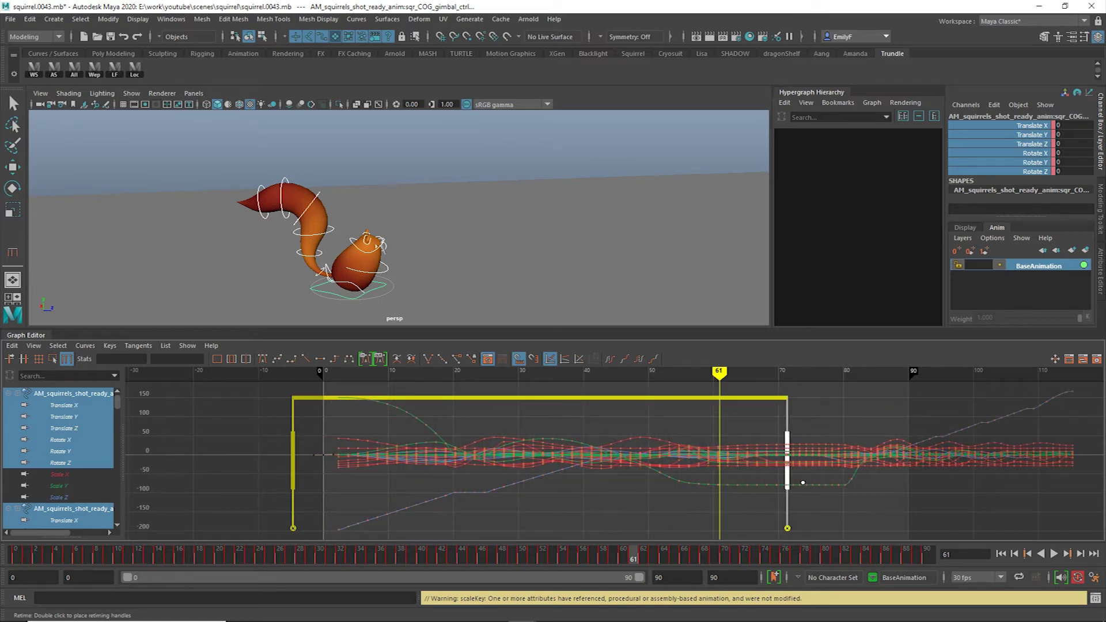
{"action": "key", "text": "ctrl+z"}
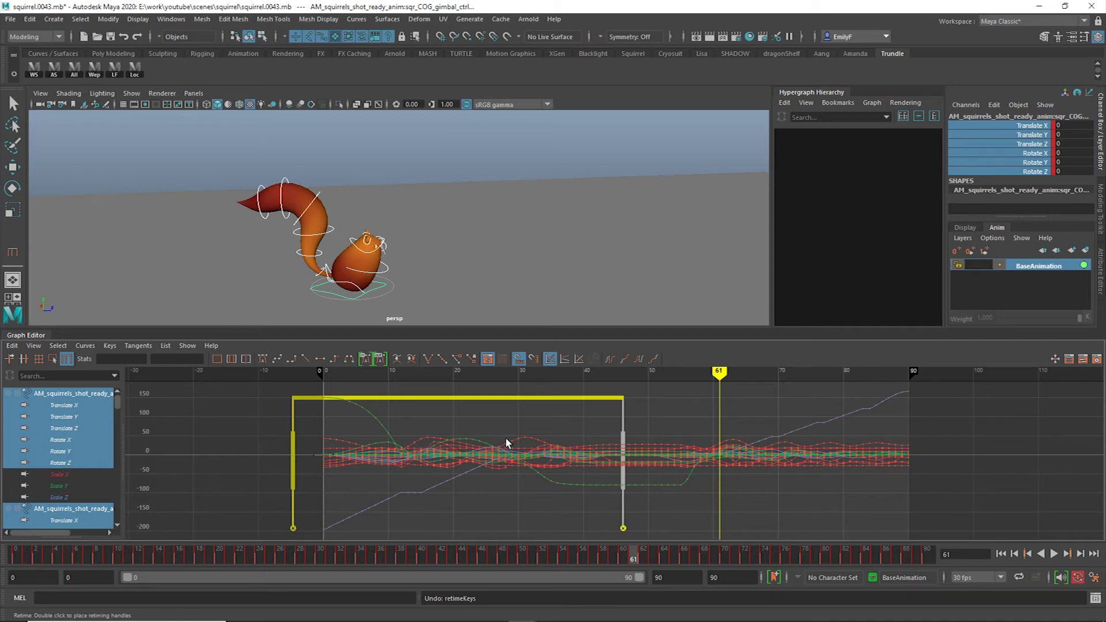
Move a middle retime marker from about frame 27 to about frame 20 and play the squirrel animation
{"action": "key", "text": "f"}
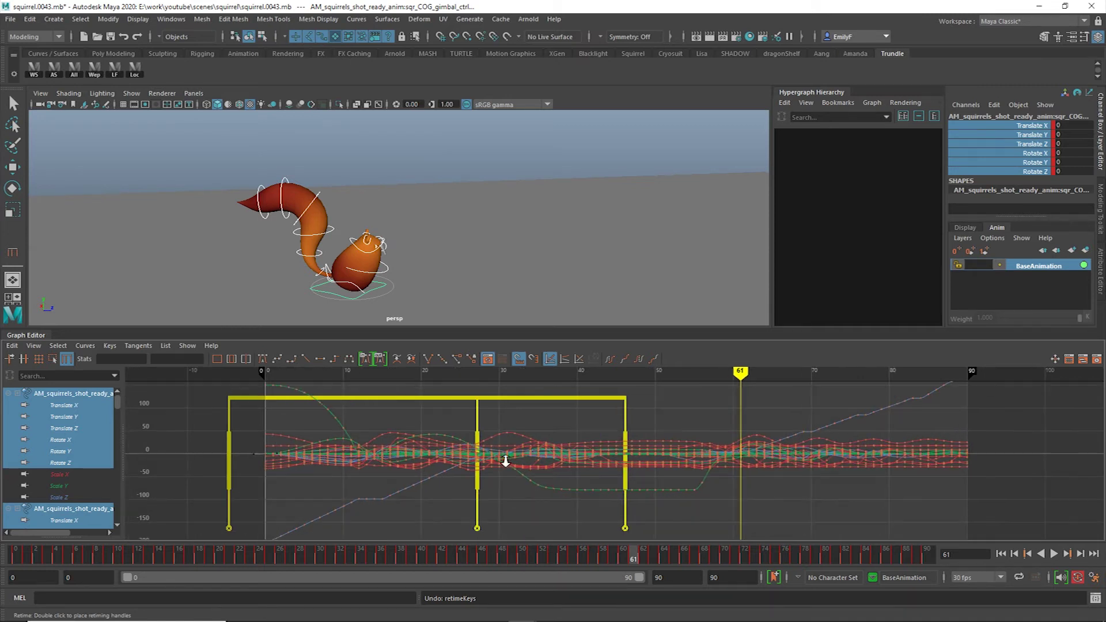
{"action": "left_click_drag", "start_coordinate": [487, 487], "coordinate": [433, 484]}
{"action": "key", "text": "alt+v"}
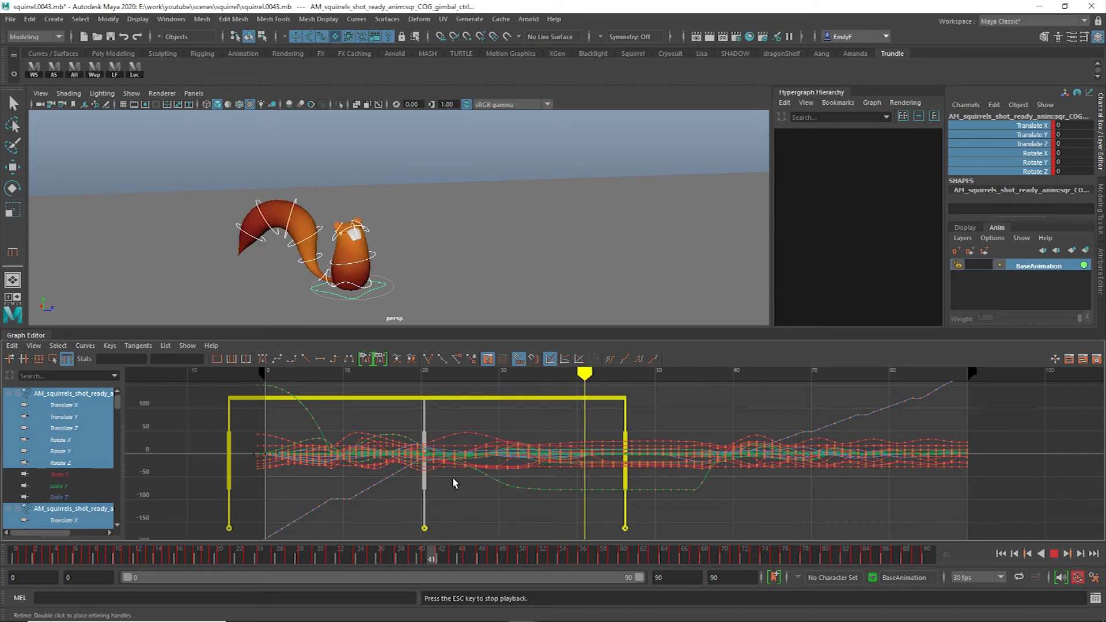
{"action": "key", "text": "Escape"}
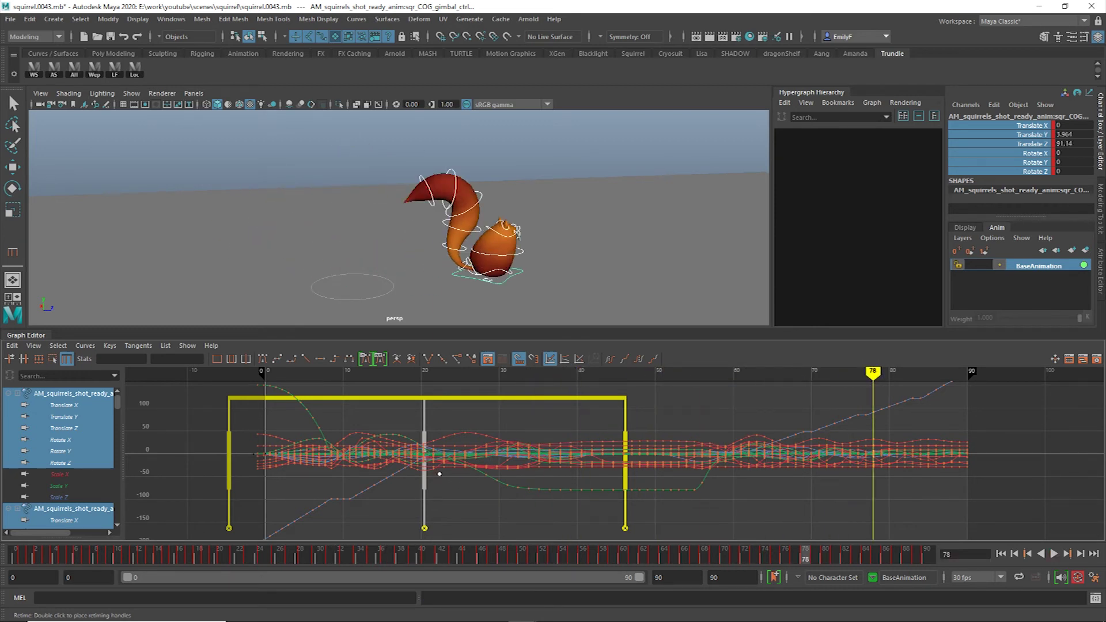
Add another middle retime marker and reposition the two middle markers at about frames 26 and 30
{"action": "double_click", "coordinate": [437, 469]}
{"action": "left_click_drag", "start_coordinate": [440, 485], "coordinate": [507, 491]}
{"action": "left_click_drag", "start_coordinate": [434, 492], "coordinate": [481, 491]}
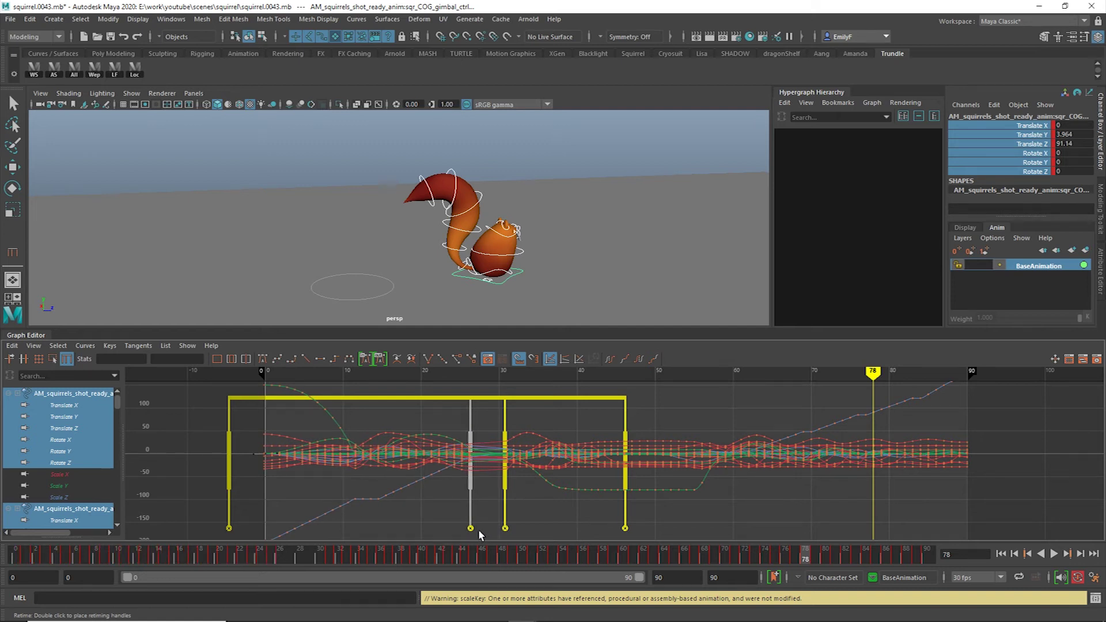
Delete the two middle retime markers and scrub the squirrel animation to frame 51
{"action": "left_click", "coordinate": [506, 530]}
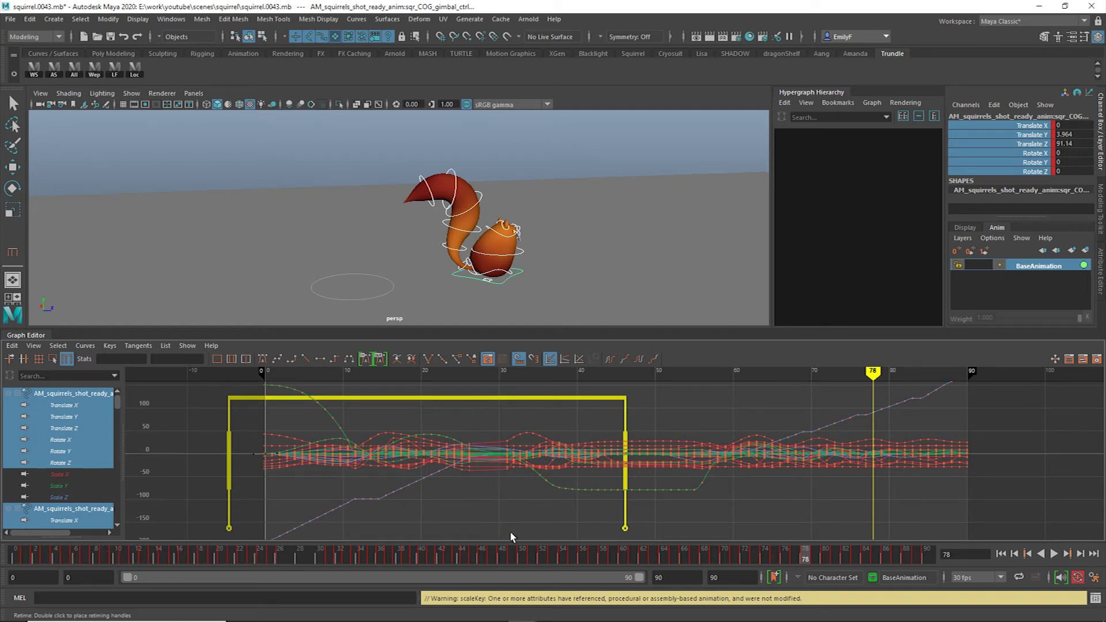
{"action": "right_click_drag", "start_coordinate": [579, 528], "coordinate": [544, 520], "text": "alt"}
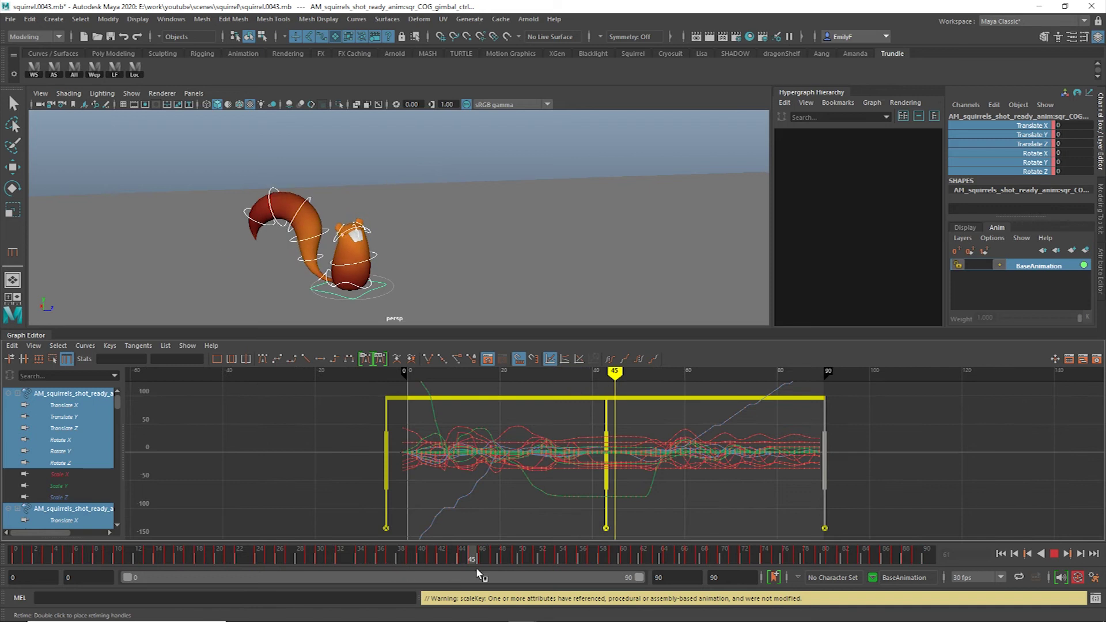
{"action": "left_click_drag", "start_coordinate": [501, 567], "coordinate": [541, 567]}
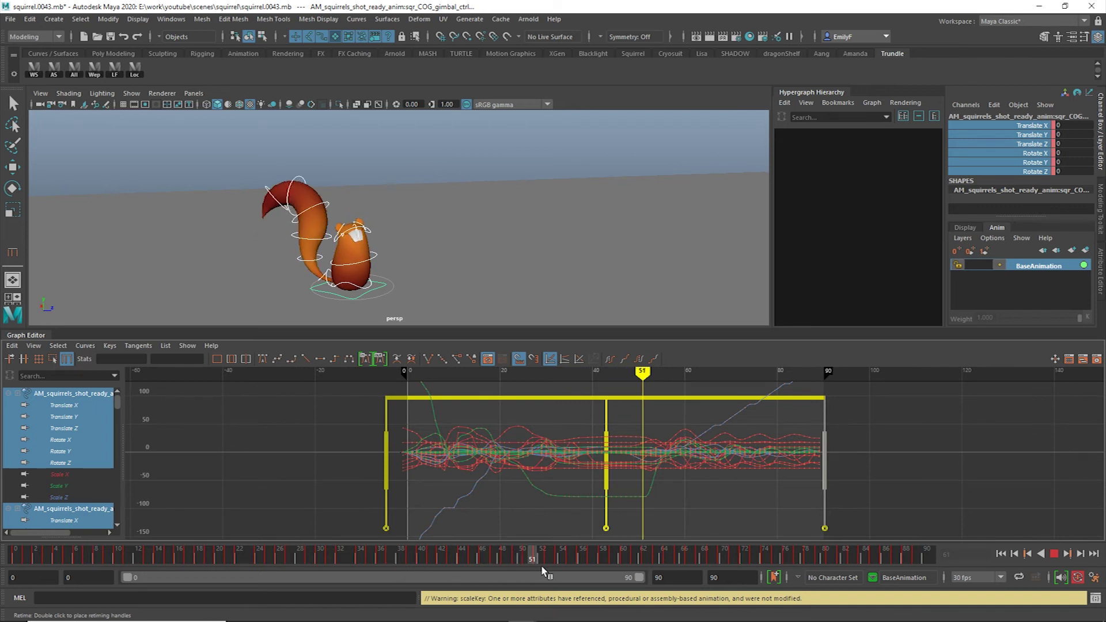
Bake the retimed animation of the selected squirrel controls with Bake Simulation
{"action": "key", "text": "space"}
{"action": "left_click", "coordinate": [417, 204]}
{"action": "mouse_move", "coordinate": [496, 311]}
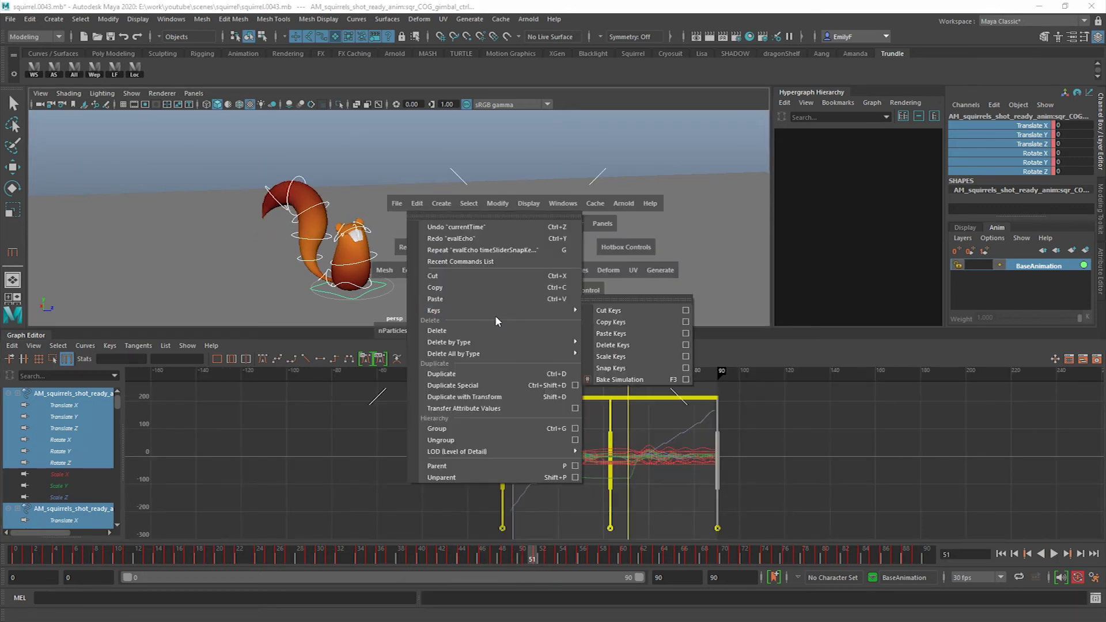
{"action": "left_click", "coordinate": [641, 385]}
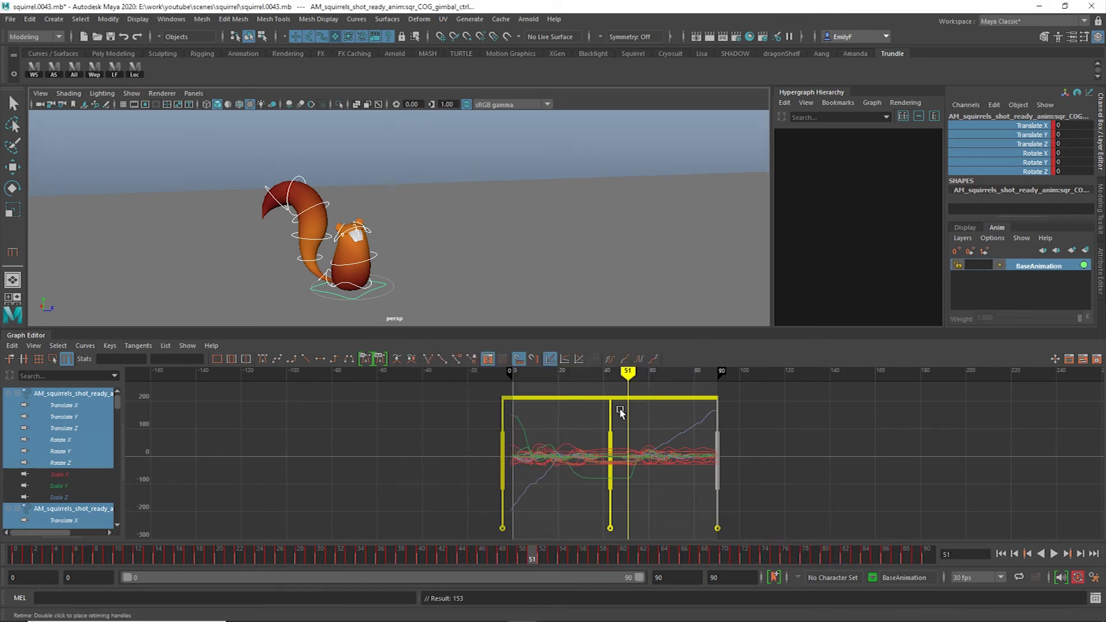
Select the walk cycle keys from frame 19 to 37 with the Region tool
{"action": "mouse_move", "coordinate": [399, 557]}
{"action": "left_mouse_down"}
{"action": "mouse_move", "coordinate": [15, 555]}
{"action": "mouse_move", "coordinate": [815, 557]}
{"action": "mouse_move", "coordinate": [11, 464]}
{"action": "mouse_move", "coordinate": [282, 499]}
{"action": "left_mouse_up"}
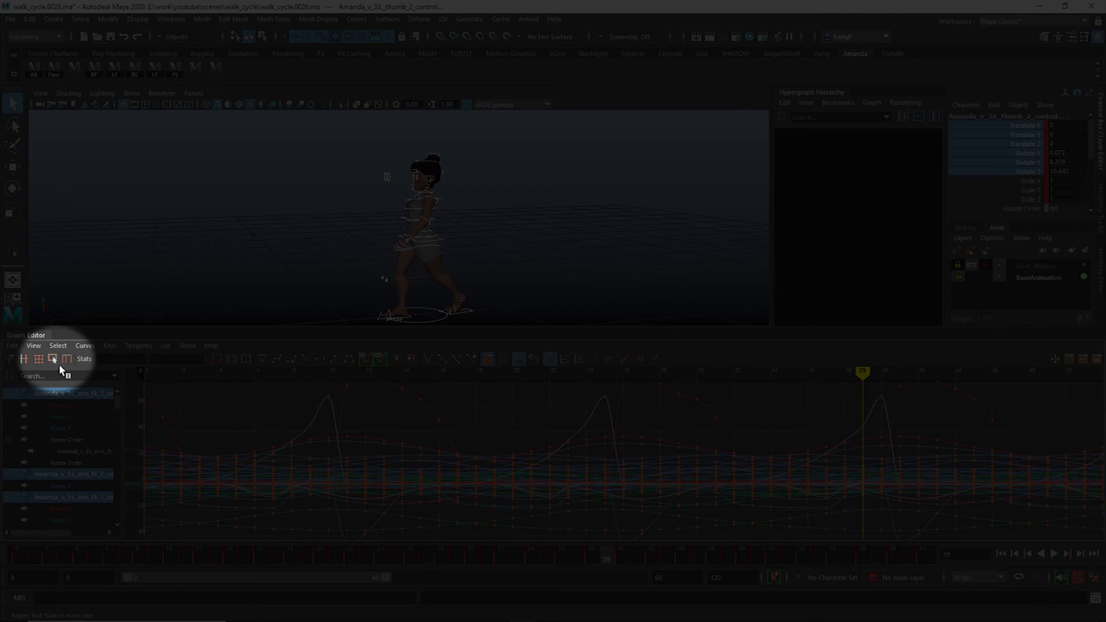
{"action": "right_click_drag", "start_coordinate": [506, 461], "coordinate": [552, 398], "text": "alt"}
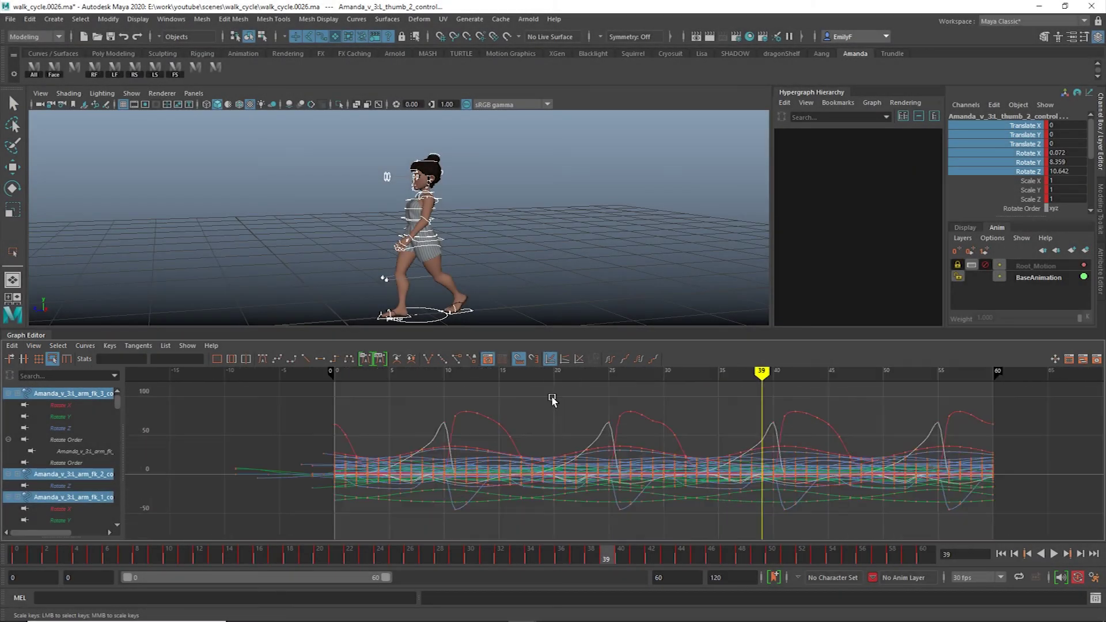
{"action": "left_click_drag", "start_coordinate": [751, 534], "coordinate": [743, 529]}
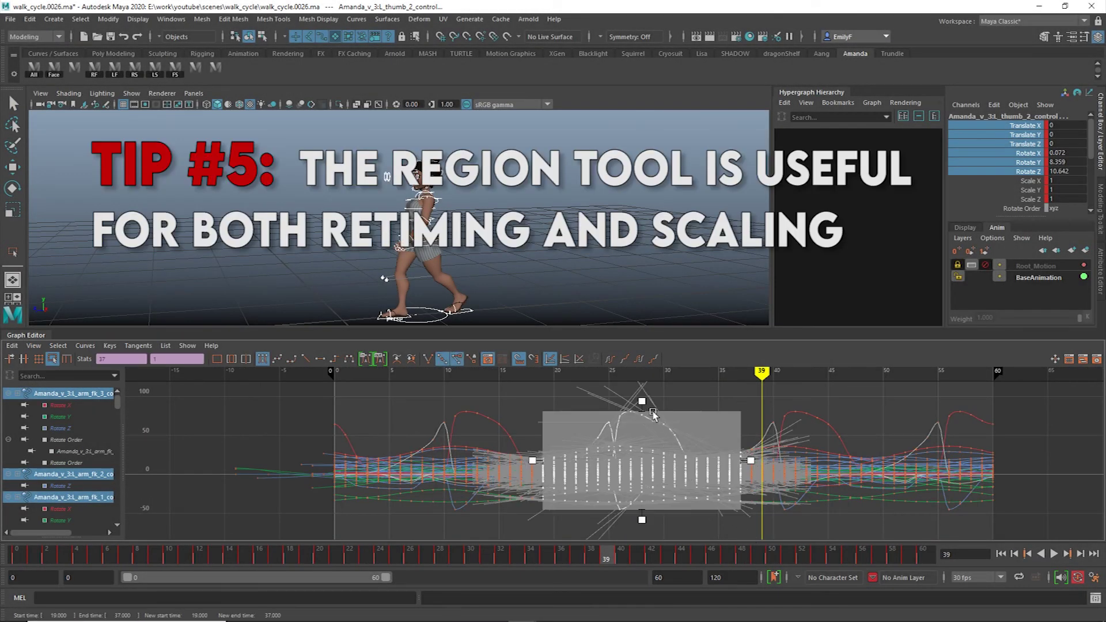
Undo the last key scaling, go to frame 28, and scale the region's key values from its upper and lower handles
{"action": "key", "text": "ctrl+z"}
{"action": "left_click", "coordinate": [644, 375]}
{"action": "left_click_drag", "start_coordinate": [656, 407], "coordinate": [651, 393]}
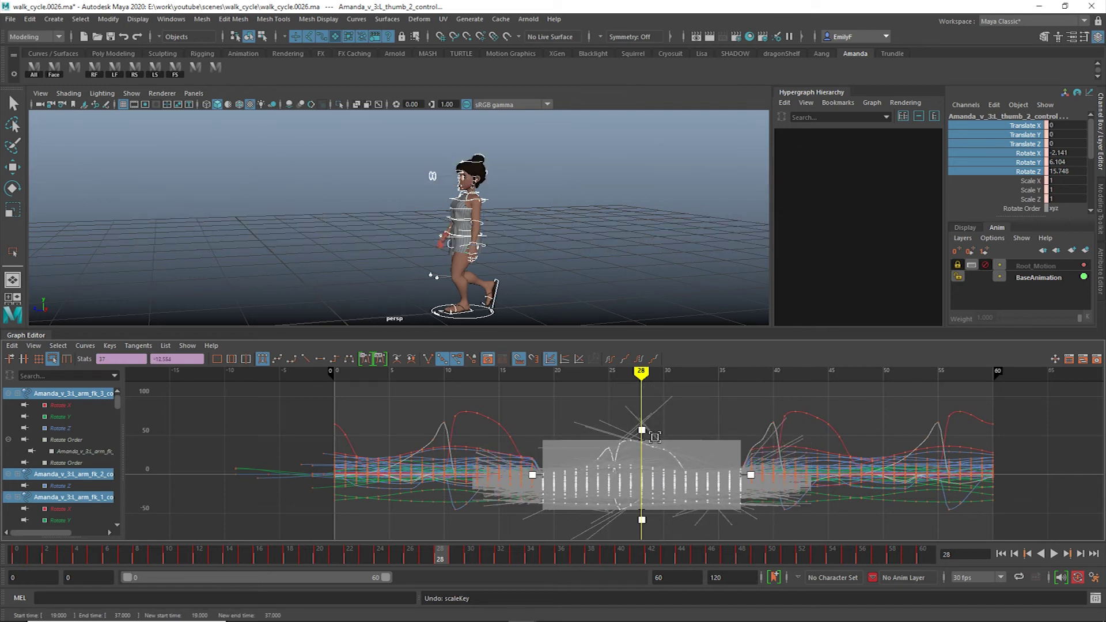
{"action": "left_click_drag", "start_coordinate": [652, 530], "coordinate": [659, 541]}
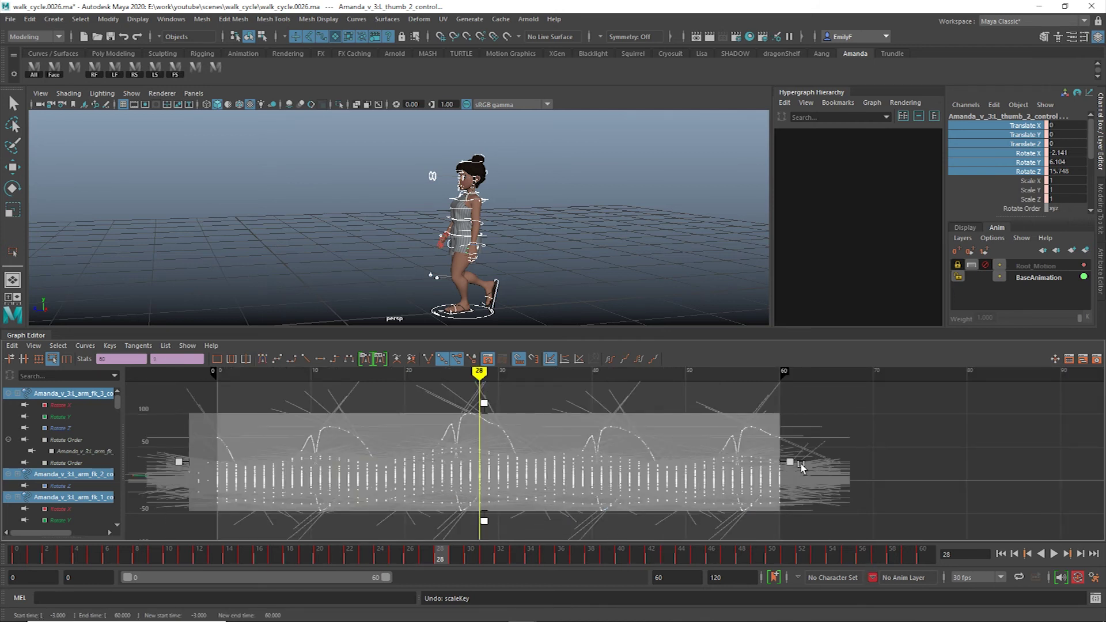
Try stretching the walk cycle key region from frame -3 to 60 so it ends at frame 64, and undo the scaling
{"action": "left_click_drag", "start_coordinate": [803, 468], "coordinate": [832, 474]}
{"action": "key", "text": "ctrl+z"}
{"action": "key", "text": "ctrl+z"}
{"action": "key", "text": "ctrl+z"}
{"action": "key", "text": "ctrl+z"}
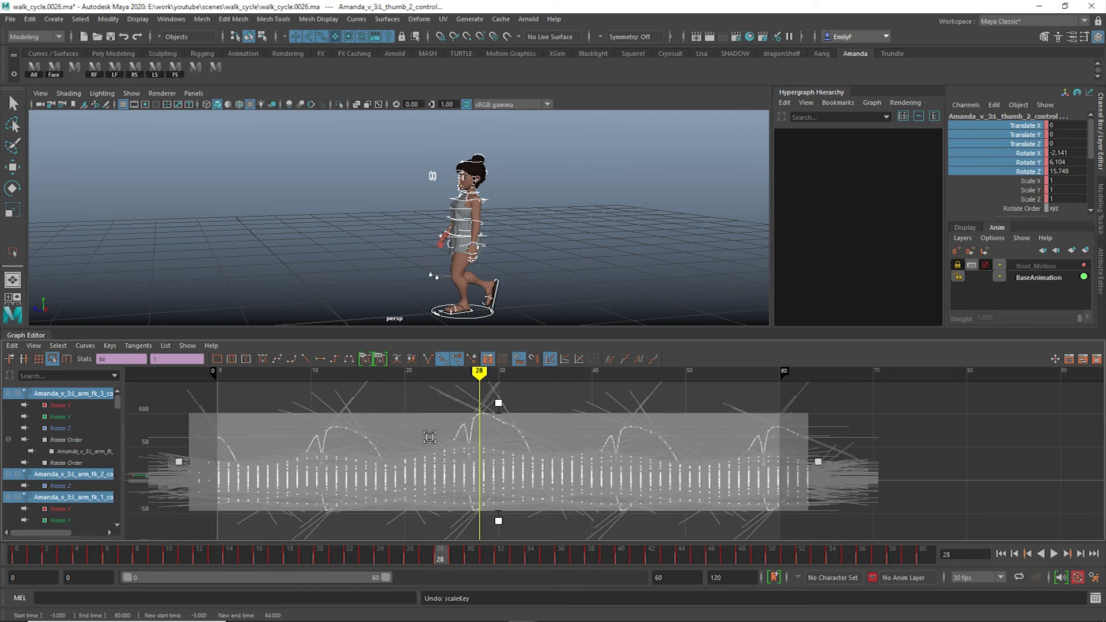
Try scaling the whole region's key values from its upper handle, and undo the scaling
{"action": "left_click_drag", "start_coordinate": [496, 412], "coordinate": [505, 375]}
{"action": "key", "text": "ctrl+z"}
{"action": "key", "text": "ctrl+z"}
{"action": "key", "text": "ctrl+z"}
{"action": "key", "text": "ctrl+z"}
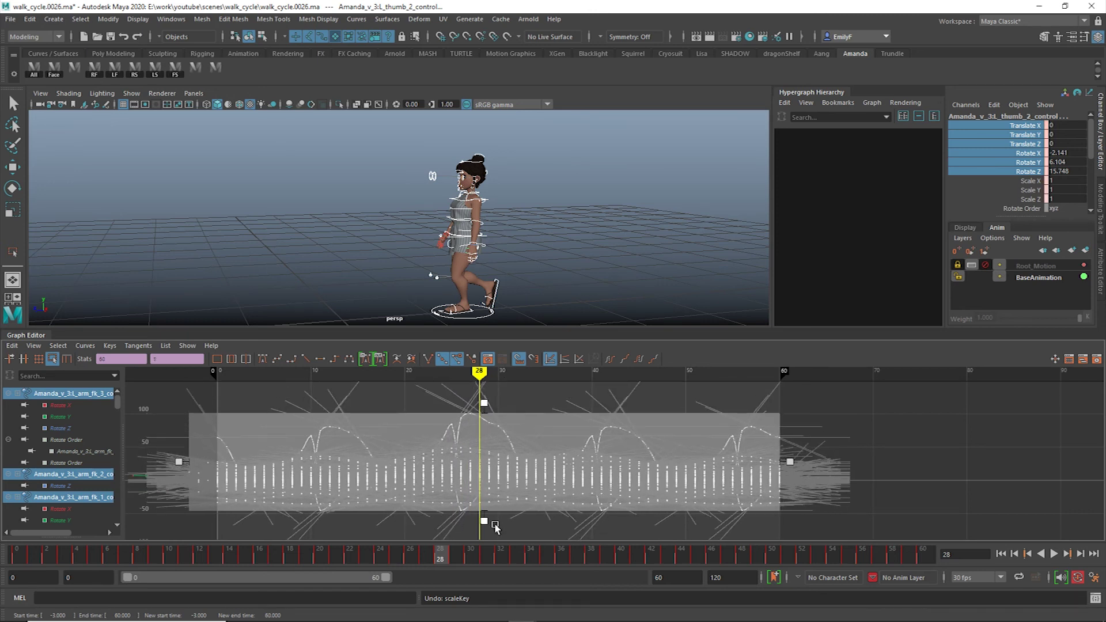
Scale the region's key values from its lower handle, and stretch the keys from frame 10 to 60 in time
{"action": "left_click_drag", "start_coordinate": [495, 527], "coordinate": [495, 543]}
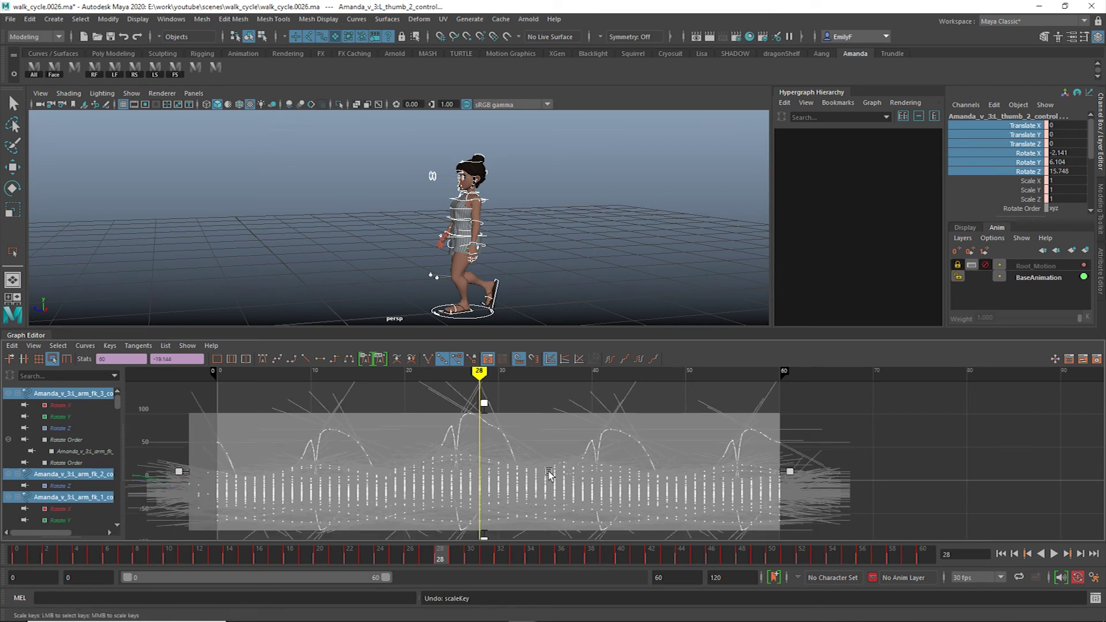
{"action": "left_click_drag", "start_coordinate": [550, 473], "coordinate": [542, 447]}
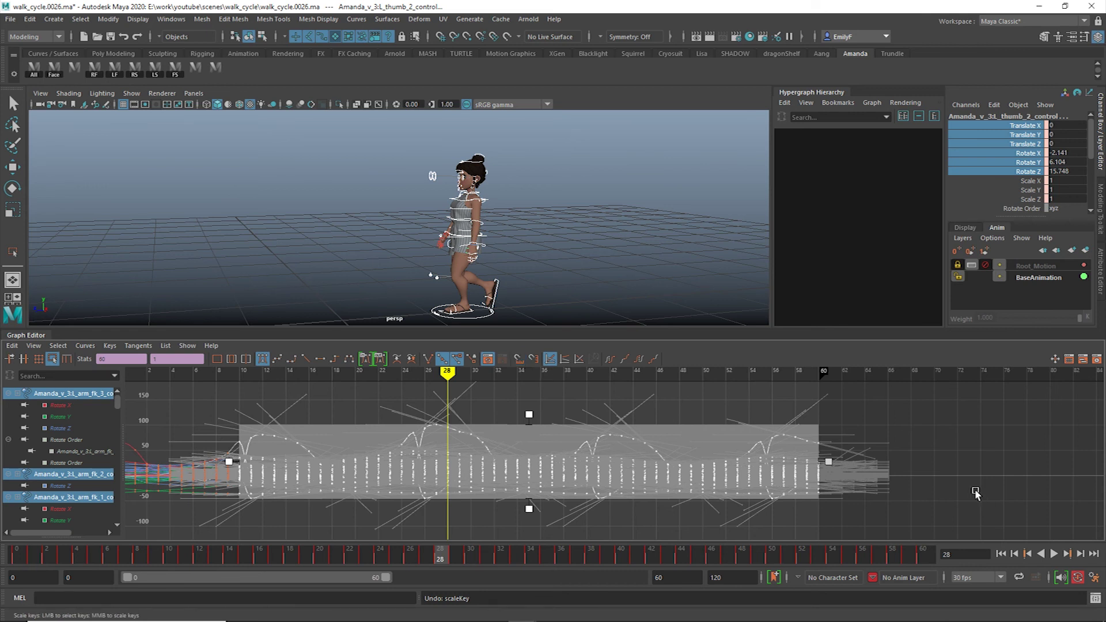
{"action": "left_click_drag", "start_coordinate": [841, 472], "coordinate": [875, 473]}
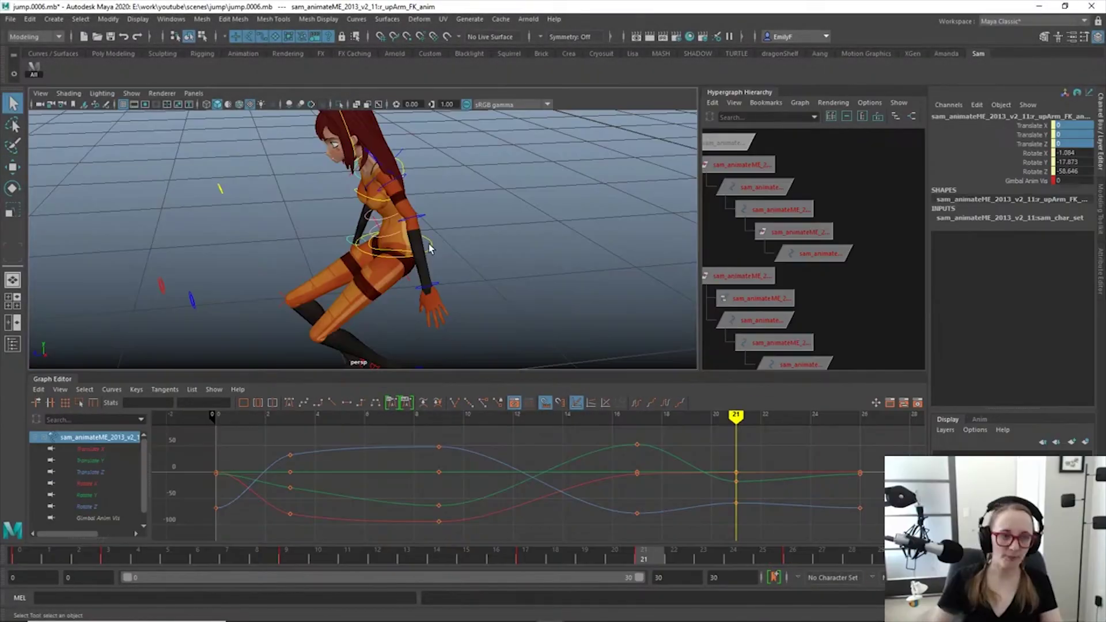
Switch to the side view and move the jumping character's body control slightly backward at frame 21
{"action": "left_click_drag", "start_coordinate": [429, 244], "coordinate": [436, 176], "text": "alt"}
{"action": "scroll", "coordinate": [436, 174], "scroll_direction": "down", "scroll_amount": 4}
{"action": "key", "text": "space"}
{"action": "key", "text": "space"}
{"action": "scroll", "coordinate": [346, 184], "scroll_direction": "up", "scroll_amount": 2}
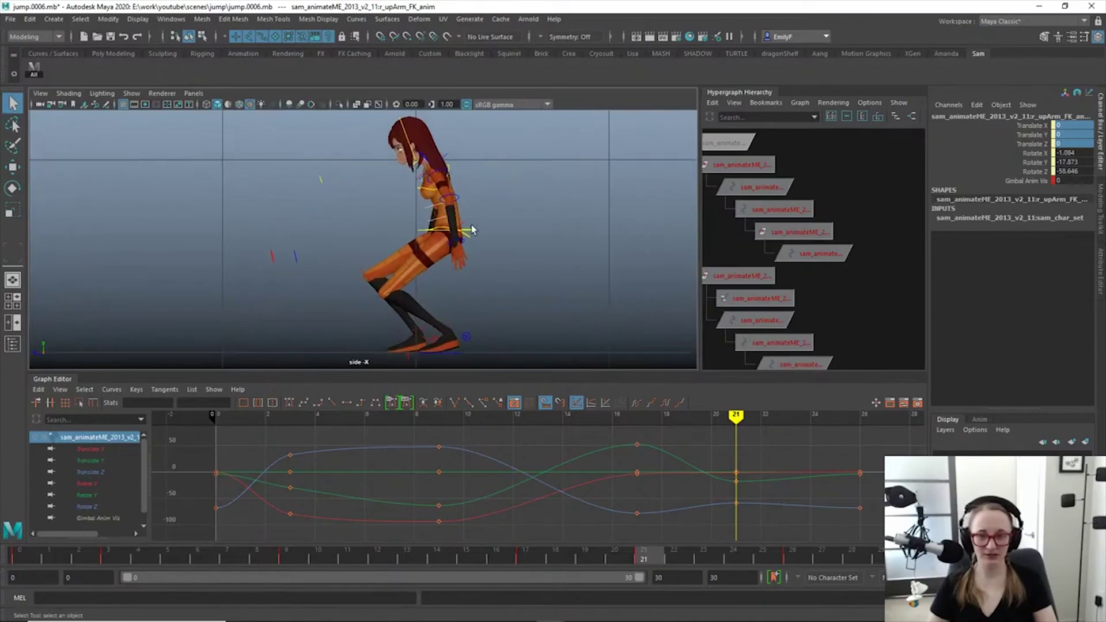
{"action": "left_click", "coordinate": [468, 230]}
{"action": "key", "text": "w"}
{"action": "mouse_move", "coordinate": [403, 229]}
{"action": "left_mouse_down"}
{"action": "mouse_move", "coordinate": [393, 230]}
{"action": "mouse_move", "coordinate": [416, 229]}
{"action": "left_mouse_up"}
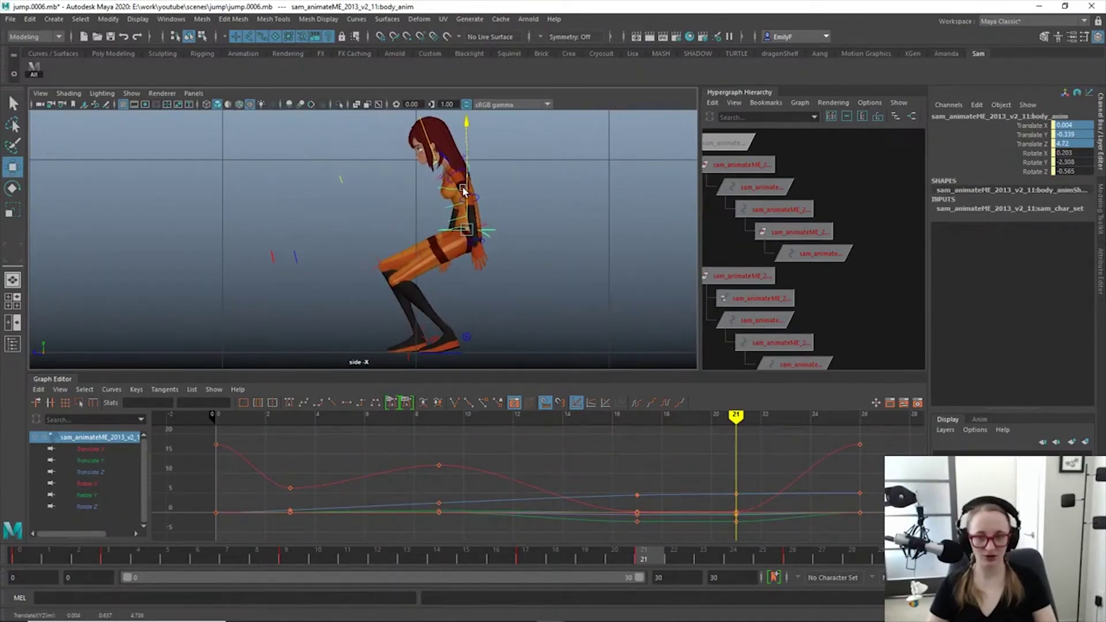
Rotate the jumping character's body control at frame 21 and scrub the animation
{"action": "key", "text": "e"}
{"action": "left_click_drag", "start_coordinate": [576, 292], "coordinate": [547, 295]}
{"action": "key", "text": "q"}
{"action": "scroll", "coordinate": [547, 295], "scroll_direction": "down", "scroll_amount": 2}
{"action": "mouse_move", "coordinate": [793, 554]}
{"action": "left_mouse_down"}
{"action": "mouse_move", "coordinate": [640, 526]}
{"action": "mouse_move", "coordinate": [839, 533]}
{"action": "mouse_move", "coordinate": [793, 534]}
{"action": "left_mouse_up"}
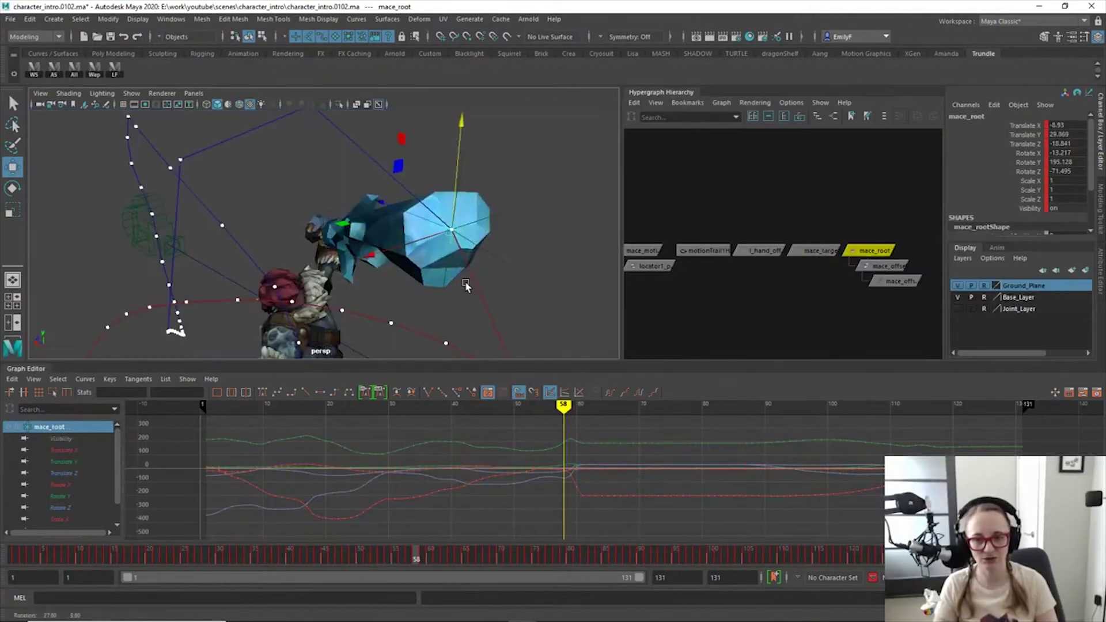
Go to frame 51, isolate the mace_root Translate Y curve, and move one of its keys down
{"action": "left_click_drag", "start_coordinate": [532, 255], "coordinate": [570, 242], "text": "alt"}
{"action": "left_click_drag", "start_coordinate": [388, 555], "coordinate": [365, 555]}
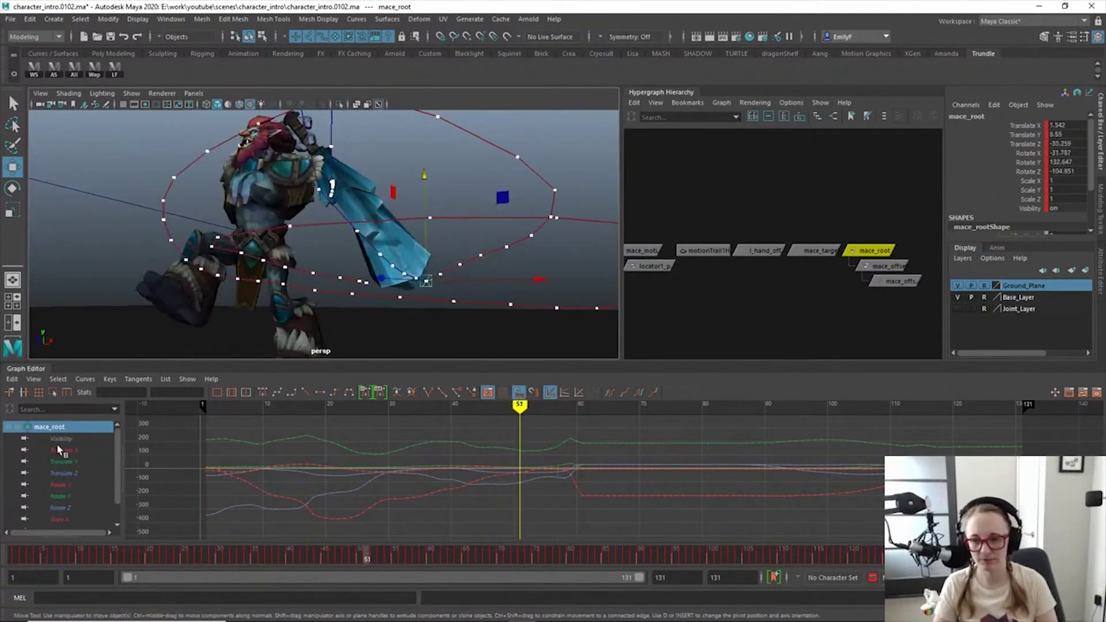
{"action": "left_click", "coordinate": [63, 461]}
{"action": "key", "text": "f"}
{"action": "right_click_drag", "start_coordinate": [499, 437], "coordinate": [570, 437], "text": "alt"}
{"action": "left_click", "coordinate": [406, 477]}
{"action": "left_click_drag", "start_coordinate": [428, 450], "coordinate": [431, 495]}
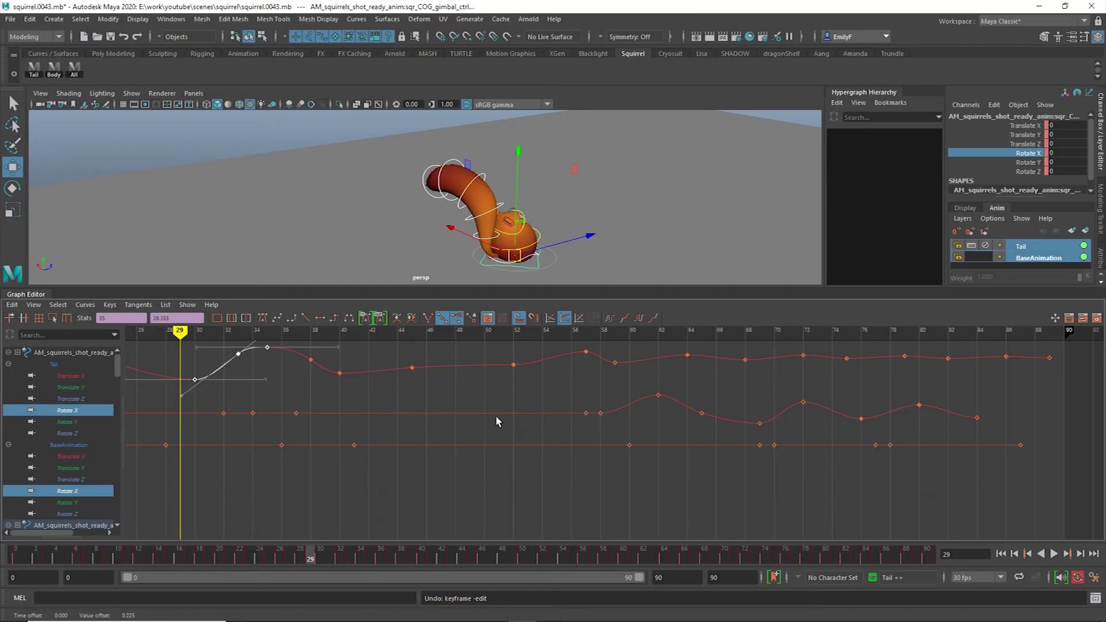
Frame the squirrel's selected Rotate X keys in the stacked curve view
{"action": "key", "text": "f"}
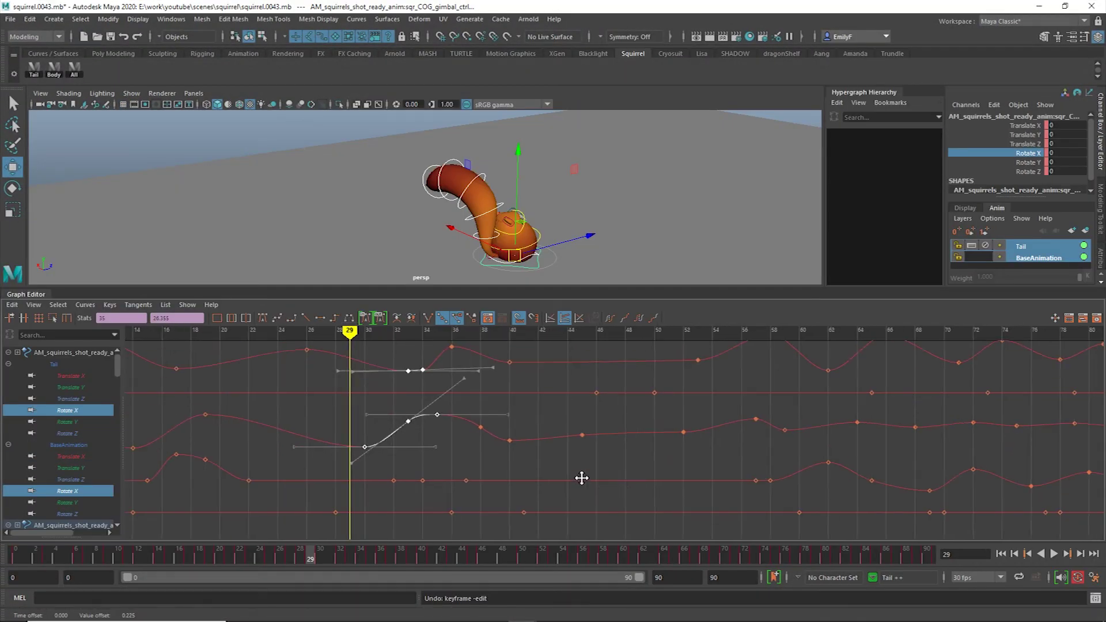